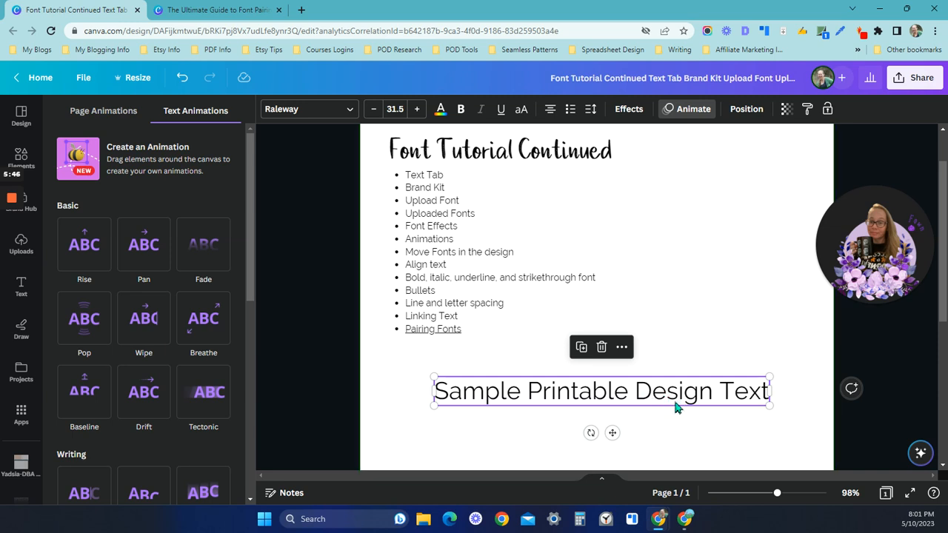
Move the "Sample Printable Design Text" box slightly up on the page.
left_click(659, 424)
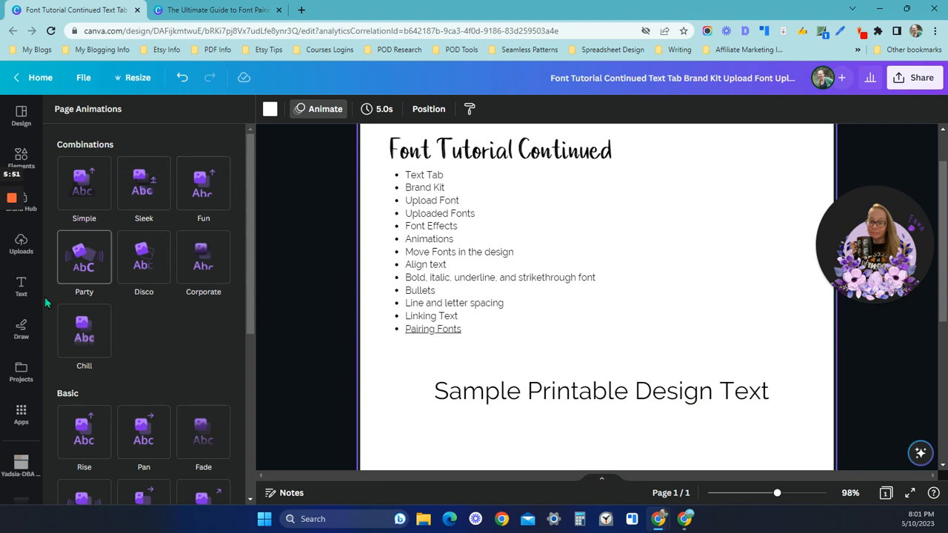
left_click(13, 295)
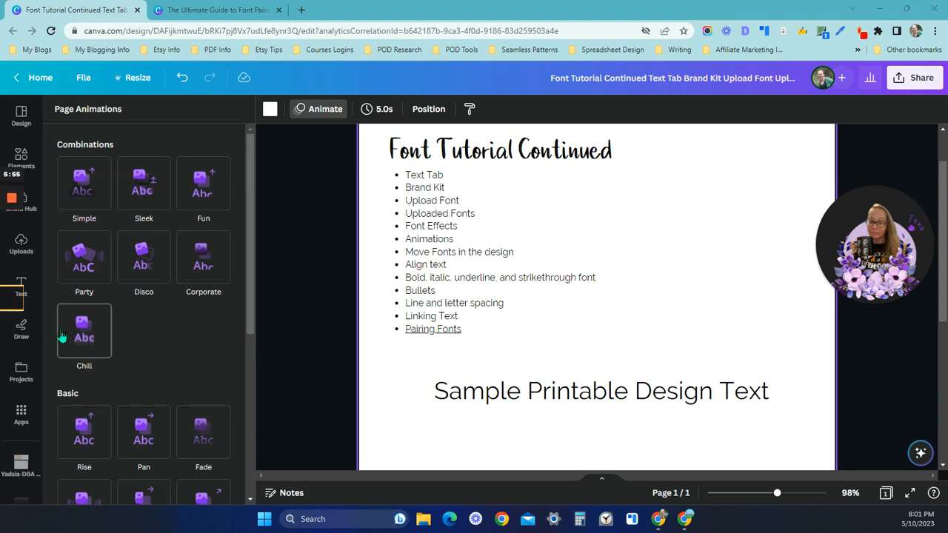
left_click(545, 393)
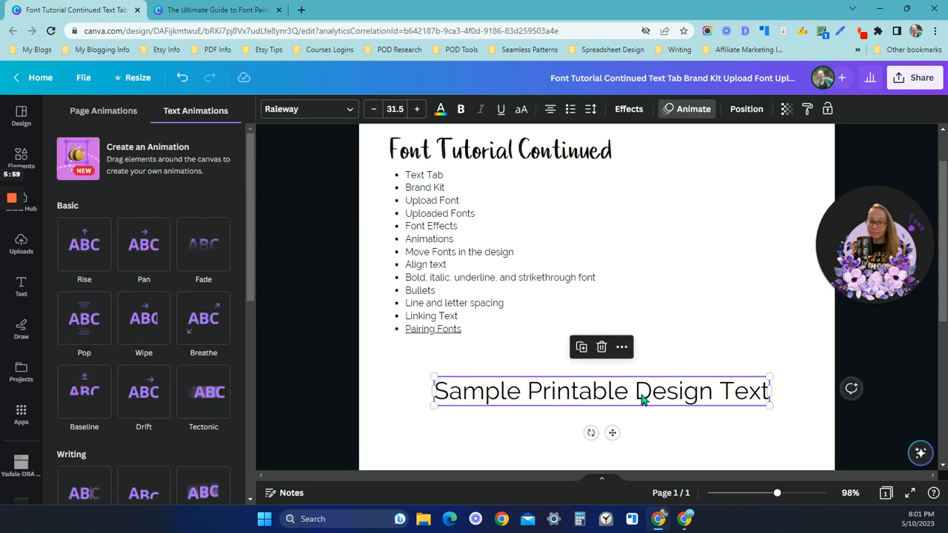
mouse_move(627, 400)
left_mouse_down()
mouse_move(599, 391)
mouse_move(629, 377)
mouse_move(624, 384)
left_mouse_up()
left_click(530, 424)
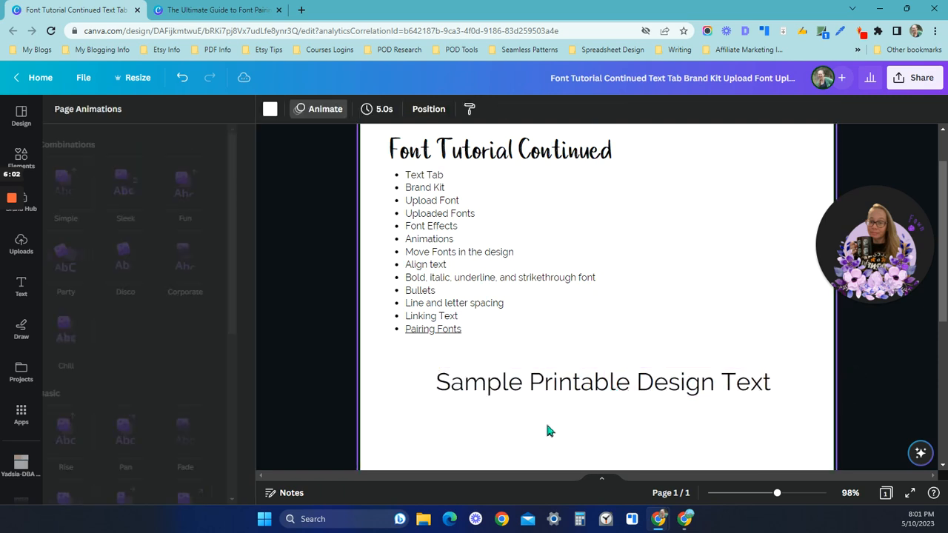
Colour the "Sample Printable Design Text" line purple from the Blog Colors brand palette and convert it to uppercase.
left_click(584, 386)
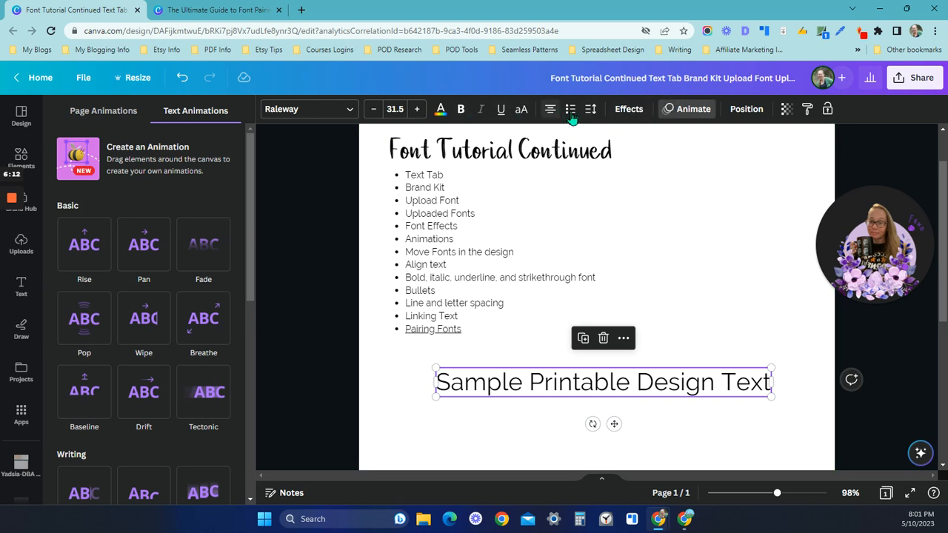
left_click(489, 419)
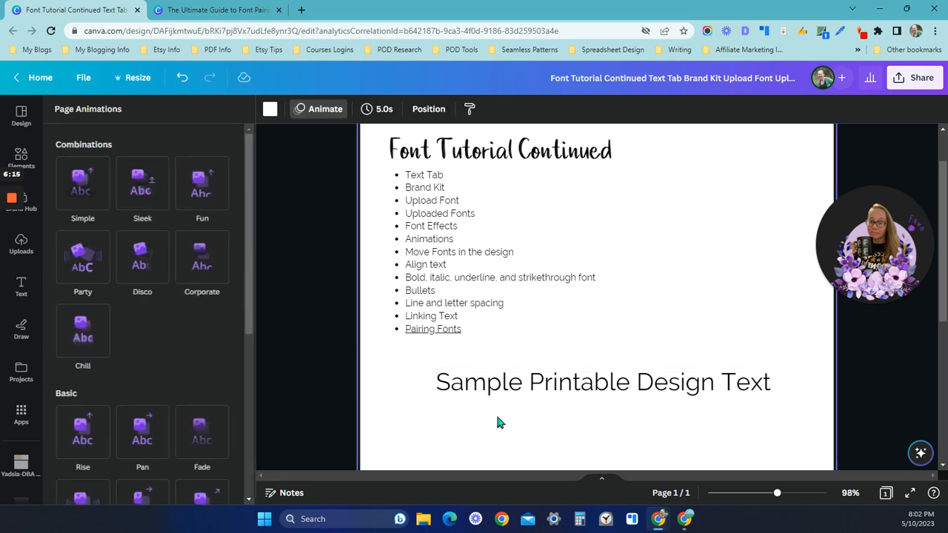
left_click(537, 382)
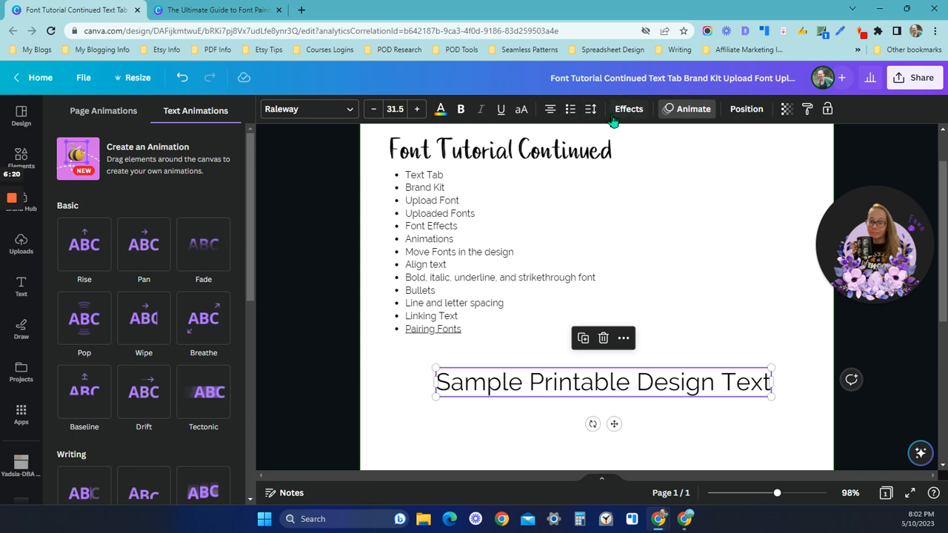
left_click(442, 112)
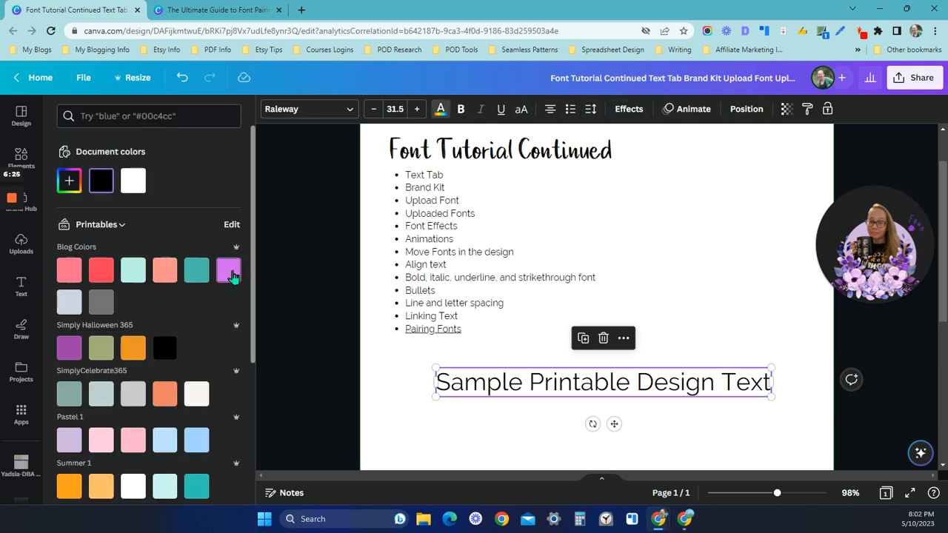
left_click(228, 271)
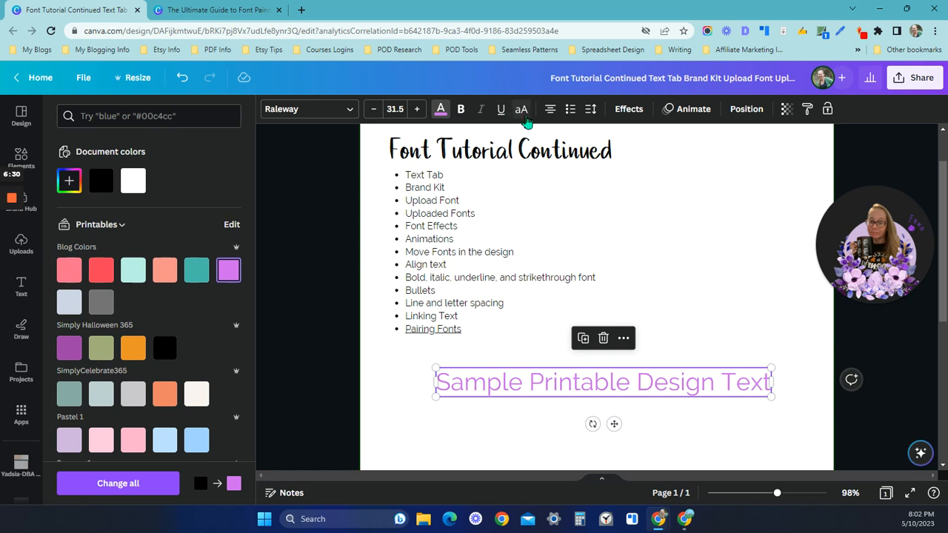
left_click(521, 109)
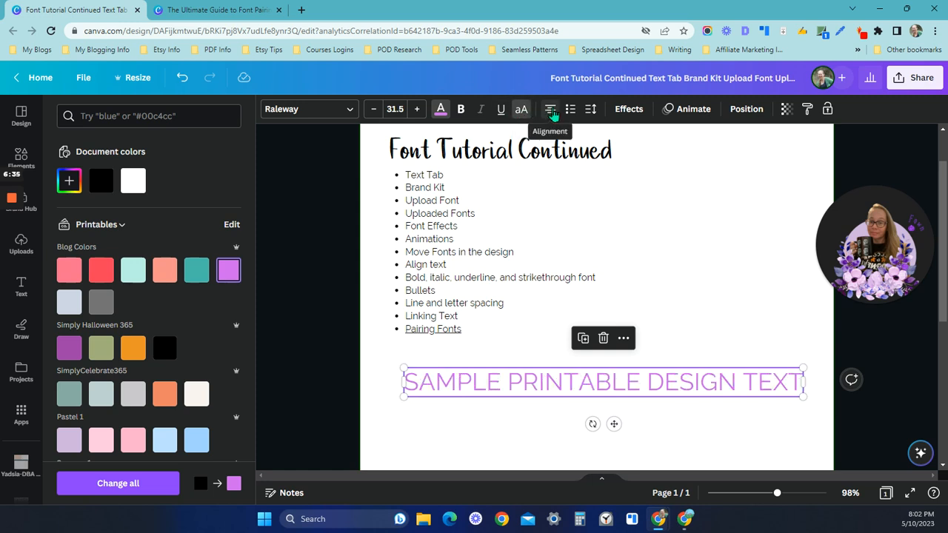
Align the uppercase sample text to the horizontal center and vertical middle of the page.
left_click(592, 111)
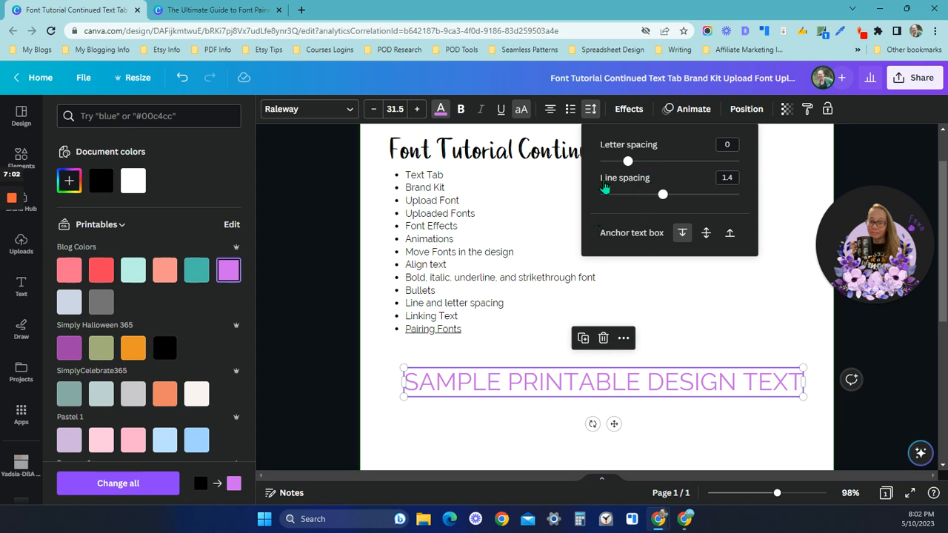
left_click(747, 113)
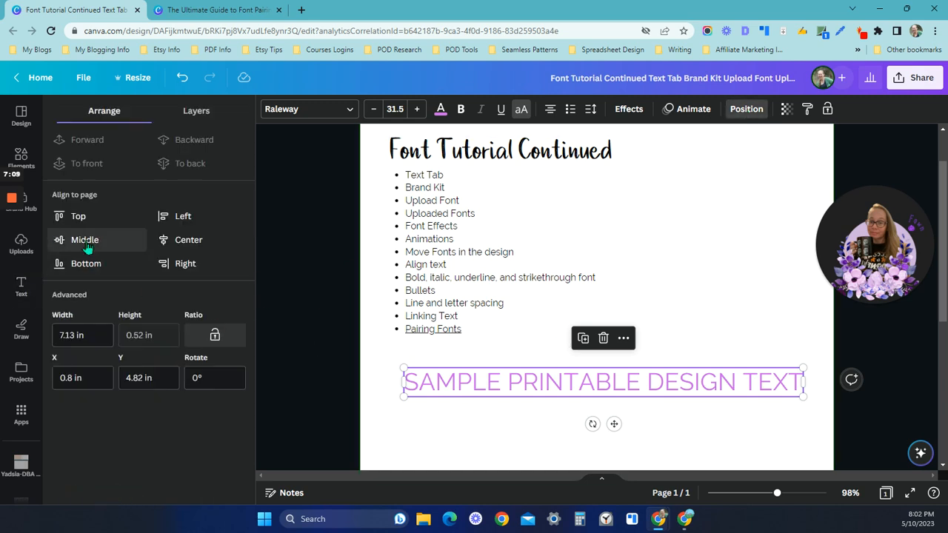
left_click(185, 243)
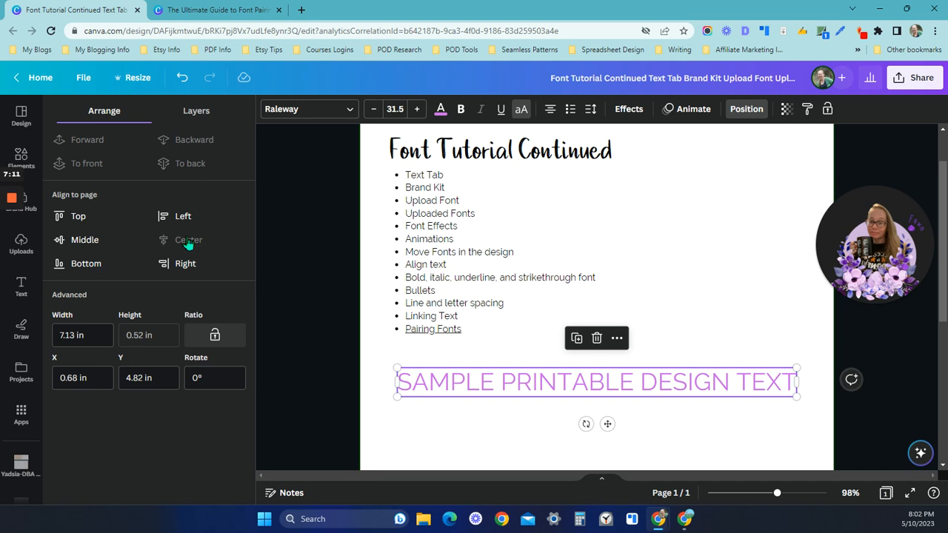
left_click(90, 245)
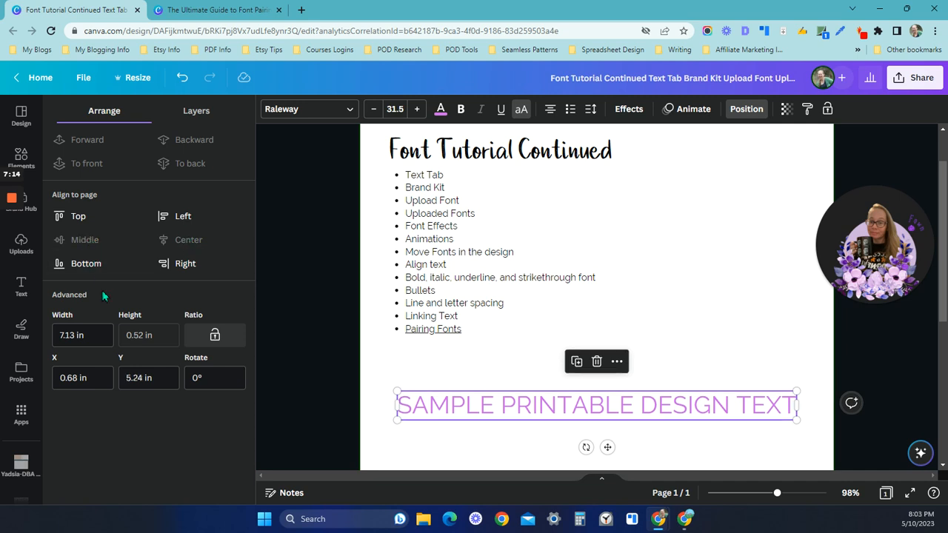
Try aligning the sample text to the page's bottom and left edges, and return it to the center and middle.
left_click(86, 264)
scroll(533, 340, "down", 3)
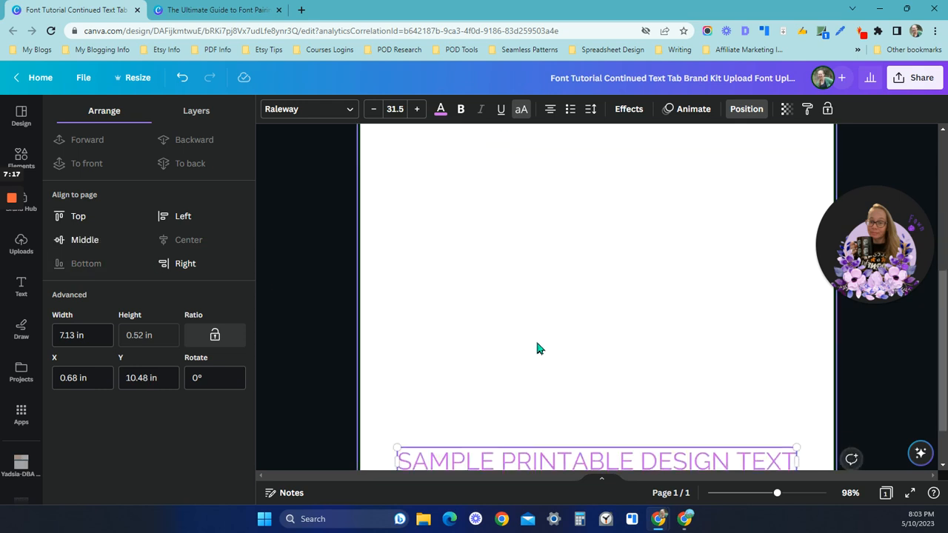
scroll(545, 371, "down", 1)
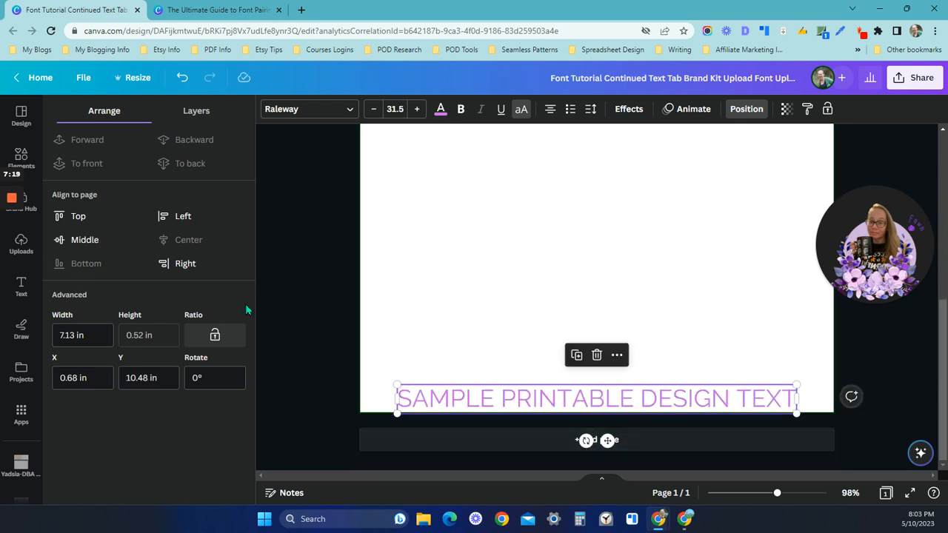
left_click(161, 220)
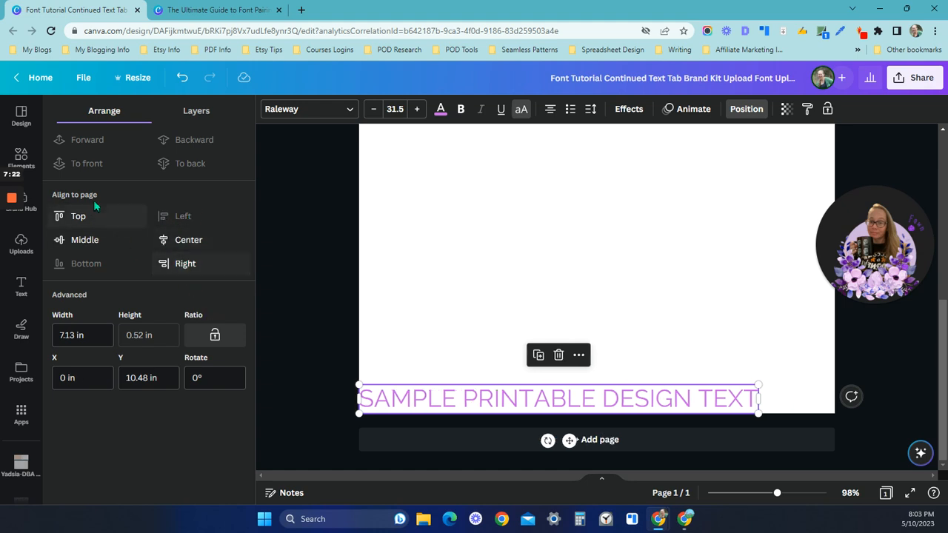
left_click(178, 240)
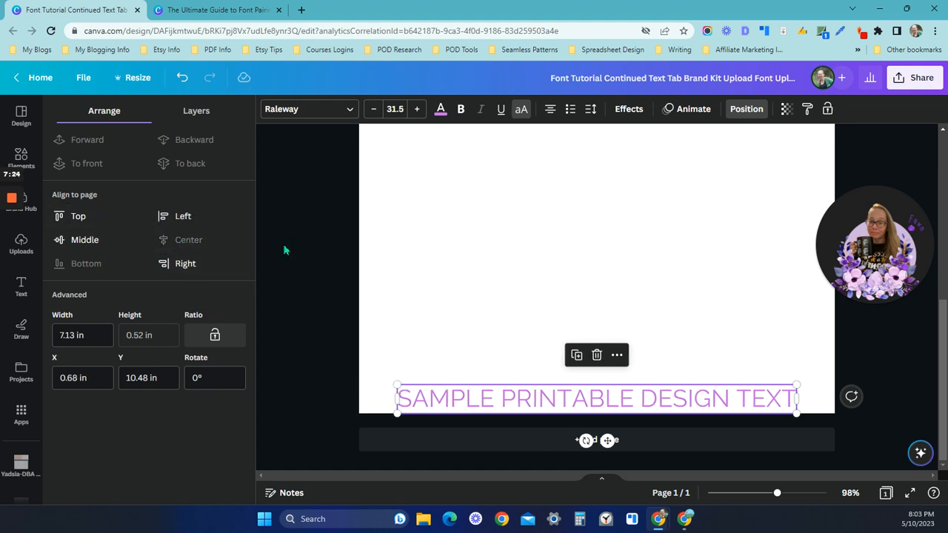
left_click(87, 241)
scroll(489, 356, "up", 5)
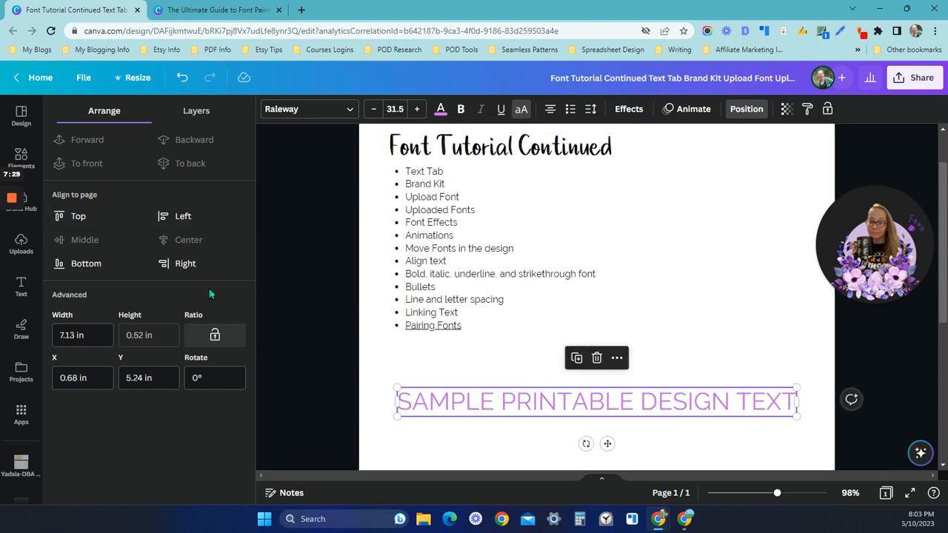
Examine the transparency setting of the sample text and leave the text selected.
left_click(787, 111)
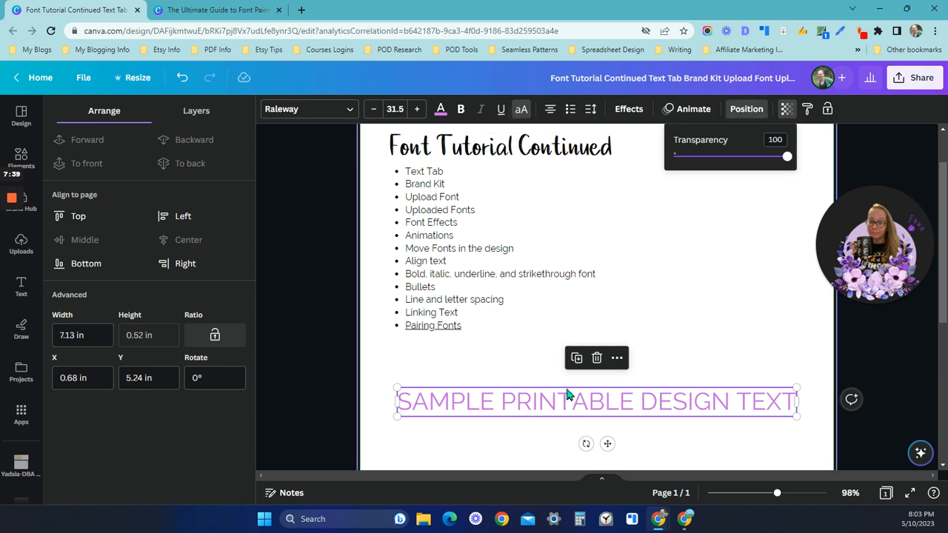
left_click(500, 375)
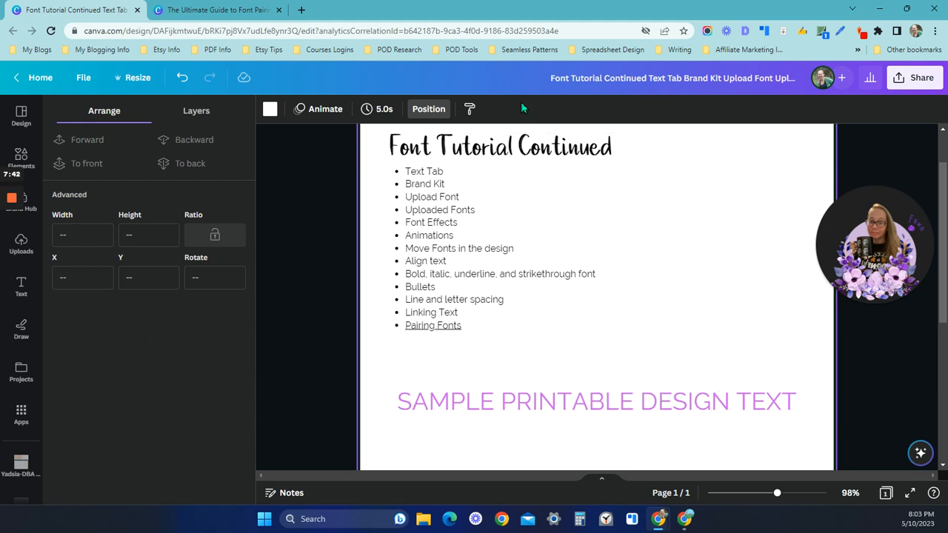
left_click(529, 406)
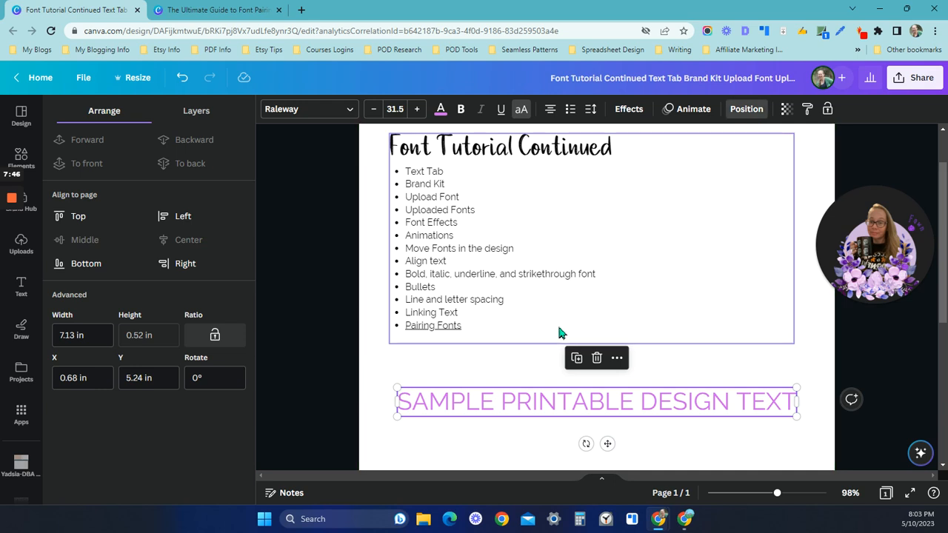
left_click(445, 409)
left_click(471, 458)
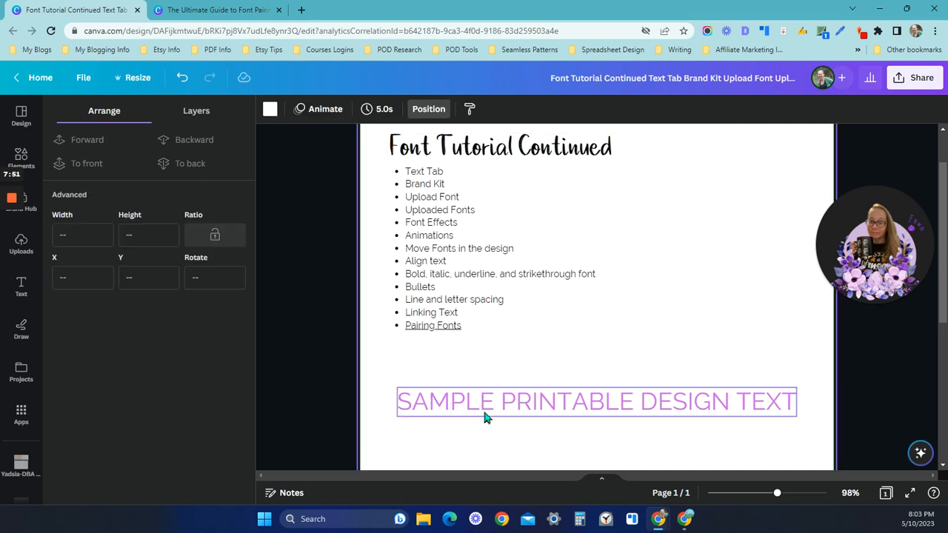
left_click(483, 413)
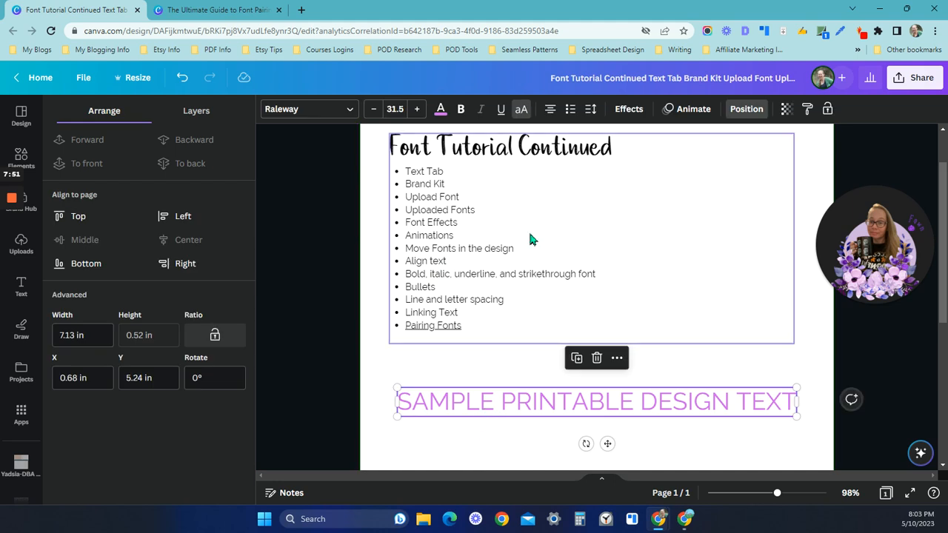
Cycle the uppercase sample text through the list styles back to plain text.
left_click(571, 110)
left_click(571, 110)
left_click(571, 111)
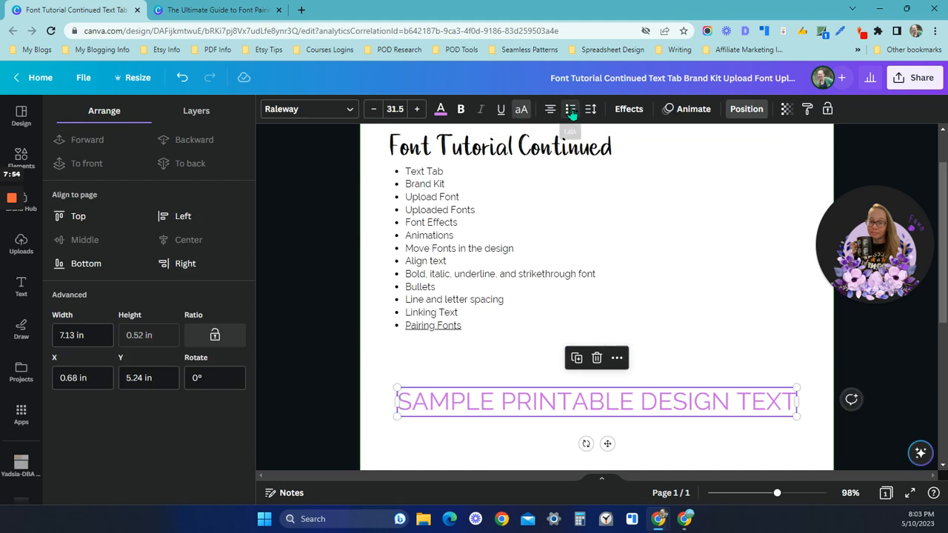
Turn off uppercase for the sample text and move it up to about Y 4.66 in.
left_click(521, 110)
left_click_drag(644, 400, 644, 367)
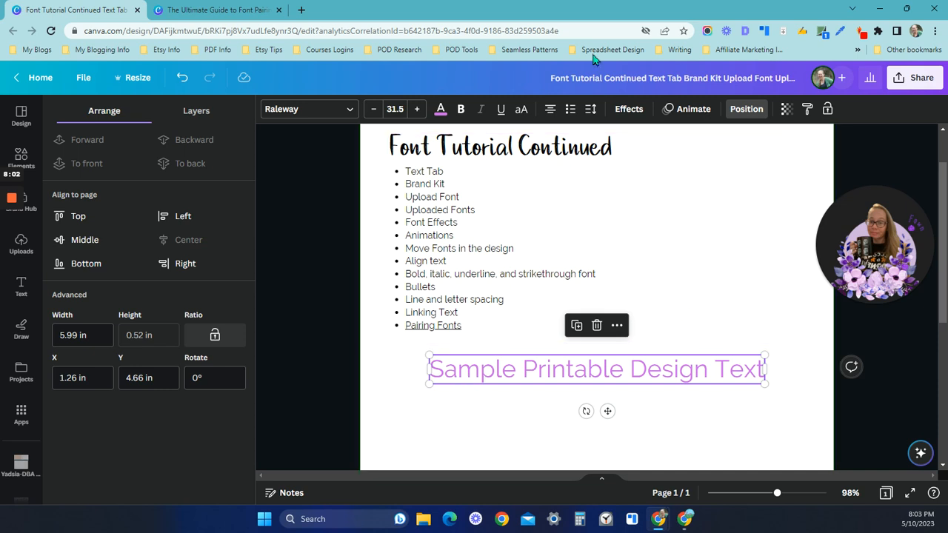
Try a bulleted list style on the mixed-case sample text and cycle it back to no list formatting.
left_click(571, 113)
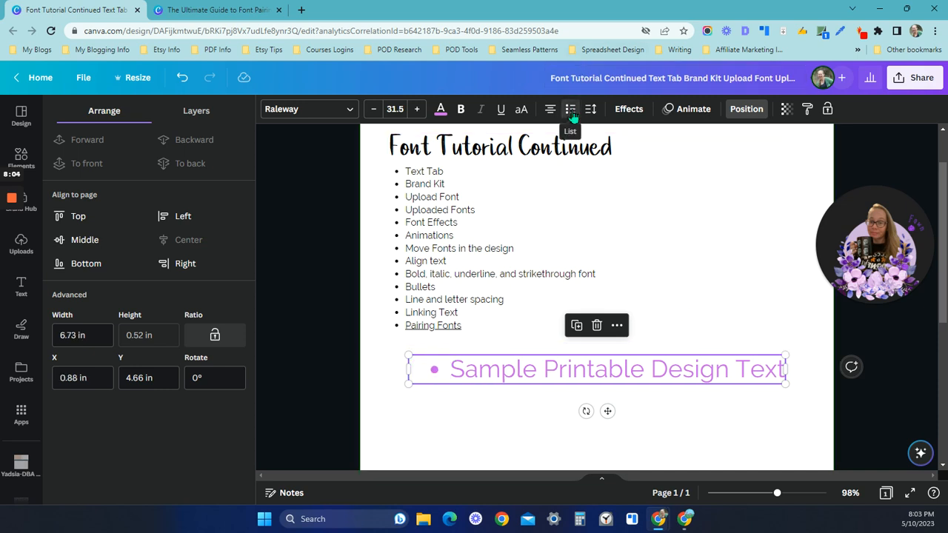
left_click(571, 112)
left_click(571, 113)
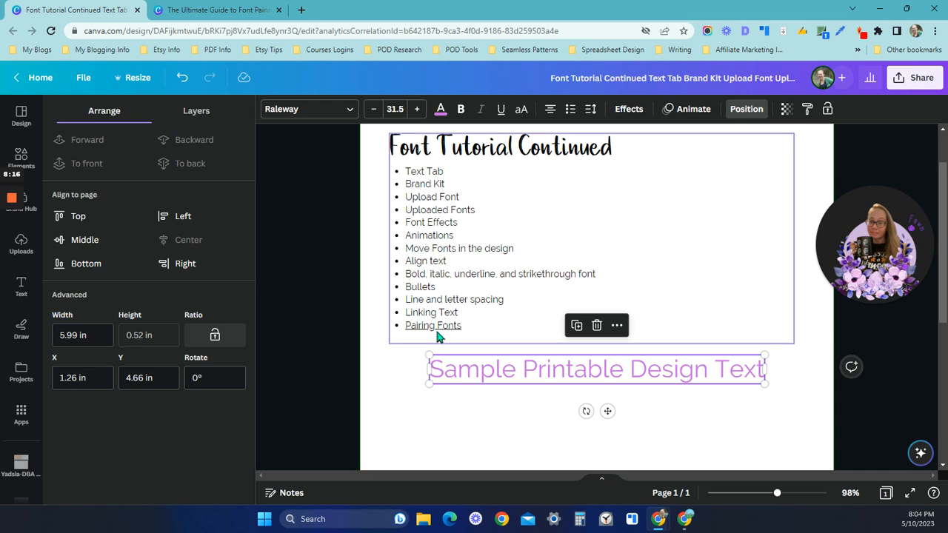
left_click(383, 402)
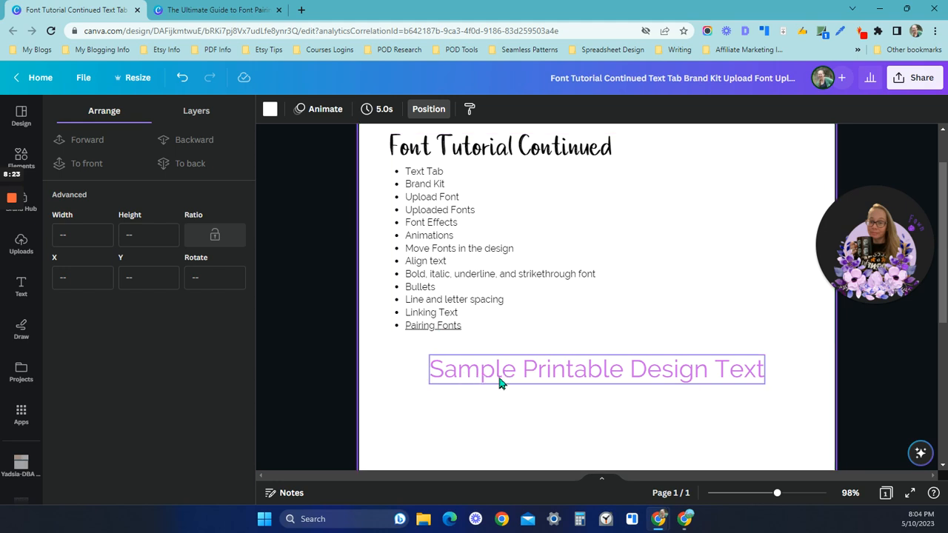
left_click(478, 378)
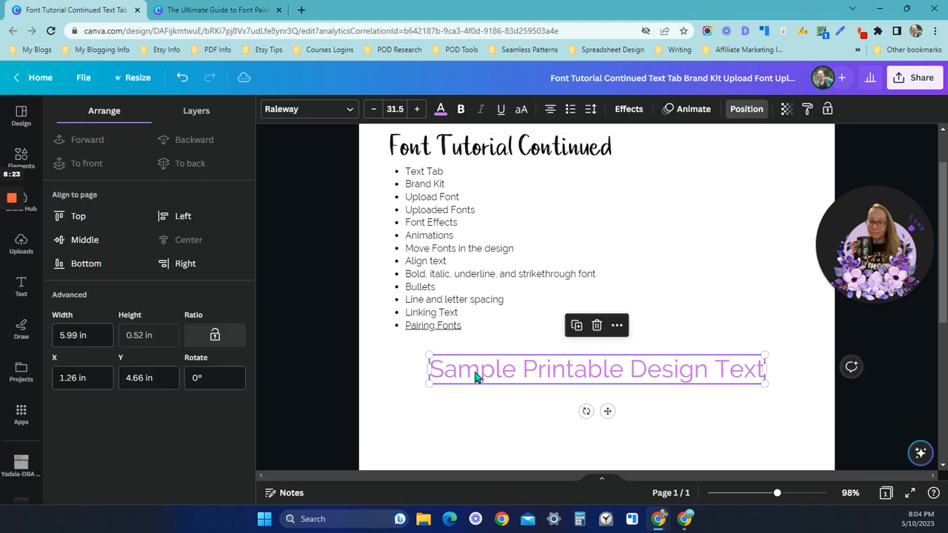
left_click(470, 424)
Switch to the browser tab with Canva's ultimate guide to font combinations and select its full web address.
left_click(222, 10)
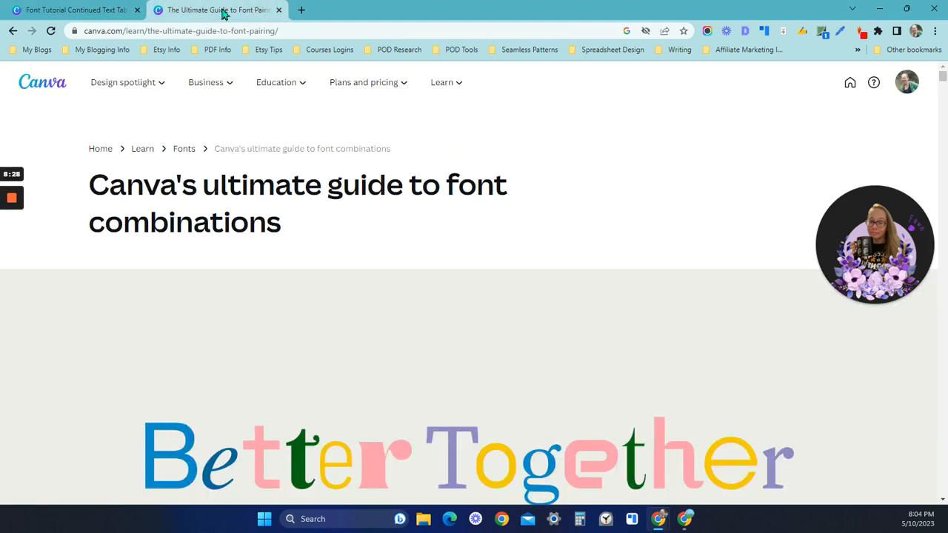
double_click(140, 31)
triple_click(138, 31)
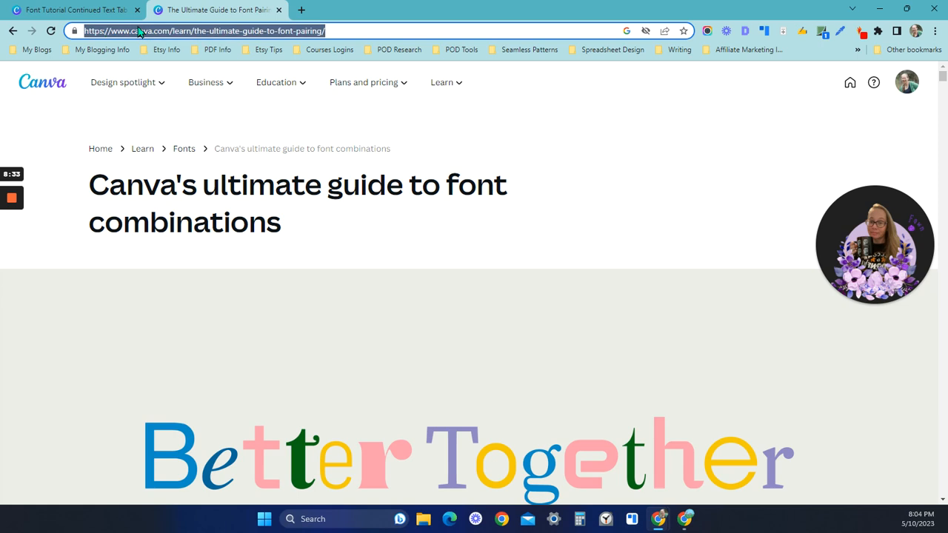
Return to the font tutorial design and remove the existing link from the "Pairing Fonts" bullet.
left_click(89, 9)
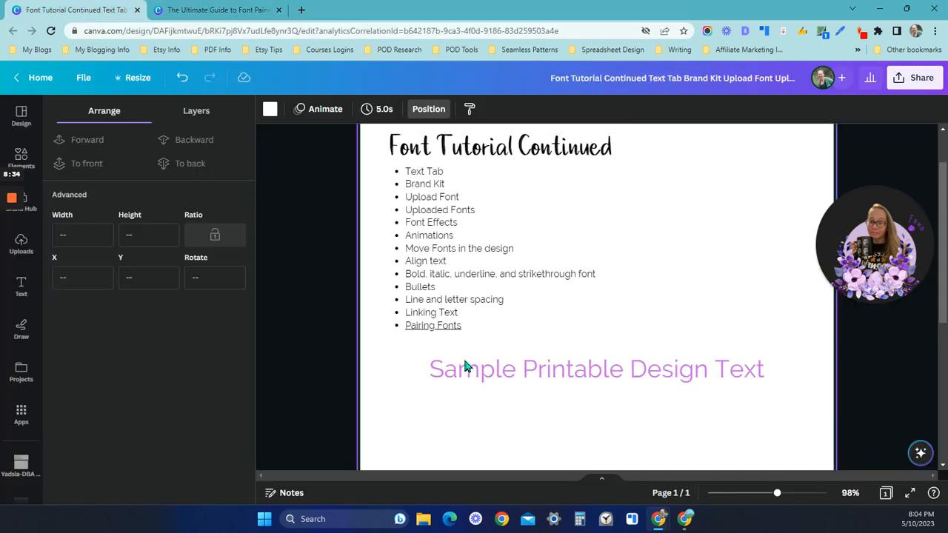
left_click(436, 333)
left_click(436, 329)
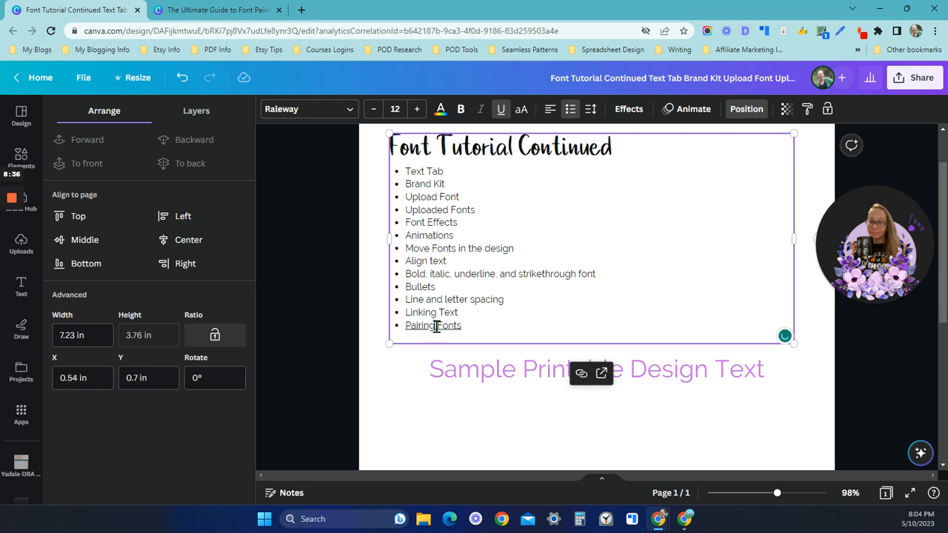
left_click_drag(409, 326, 465, 326)
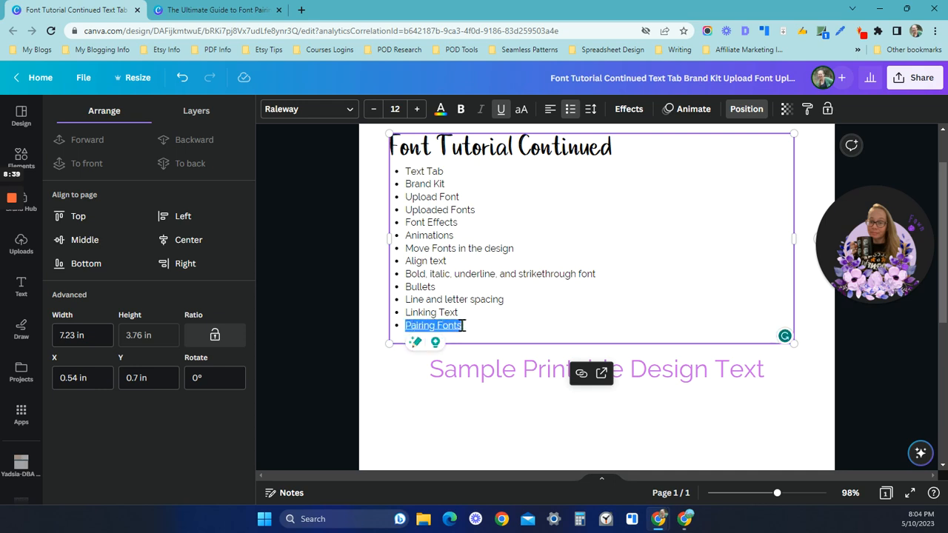
left_click(581, 373)
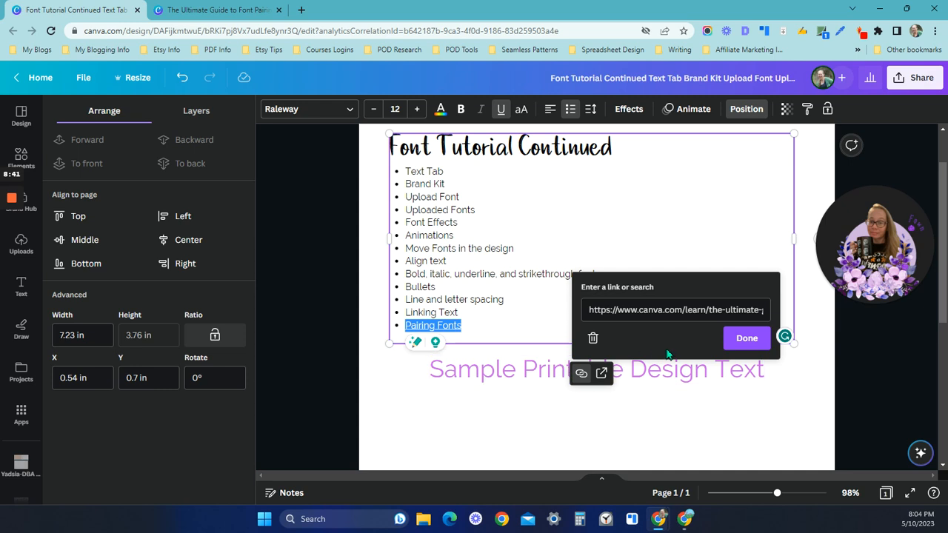
left_click(592, 337)
left_click(463, 326)
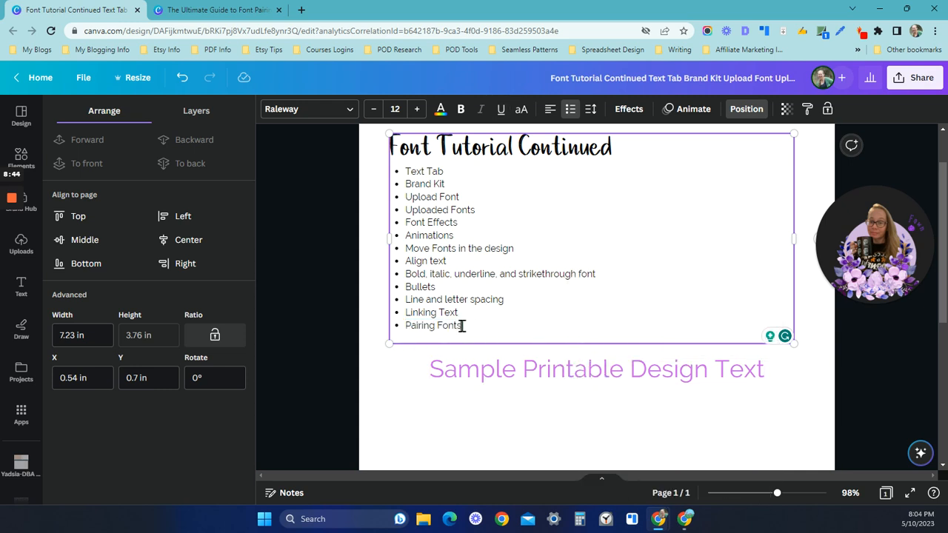
left_click_drag(406, 326, 470, 326)
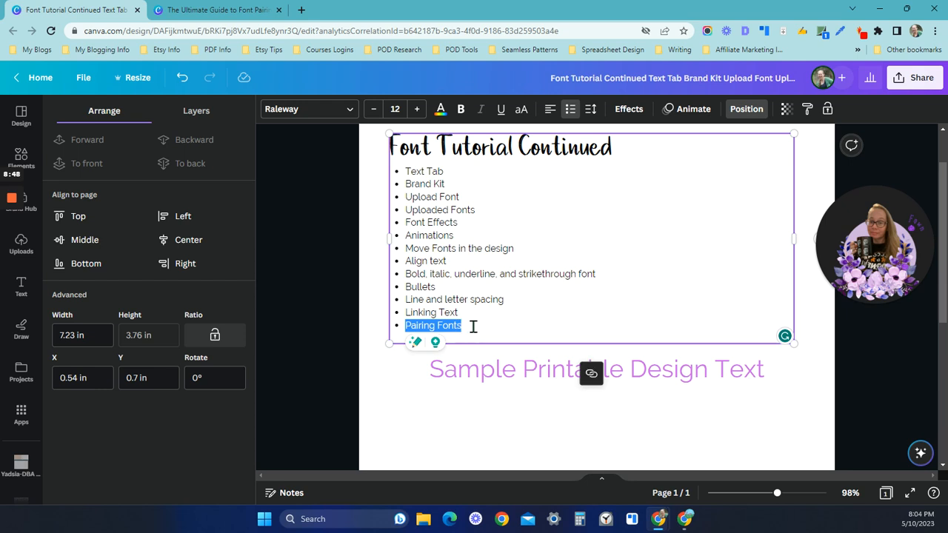
left_click(592, 375)
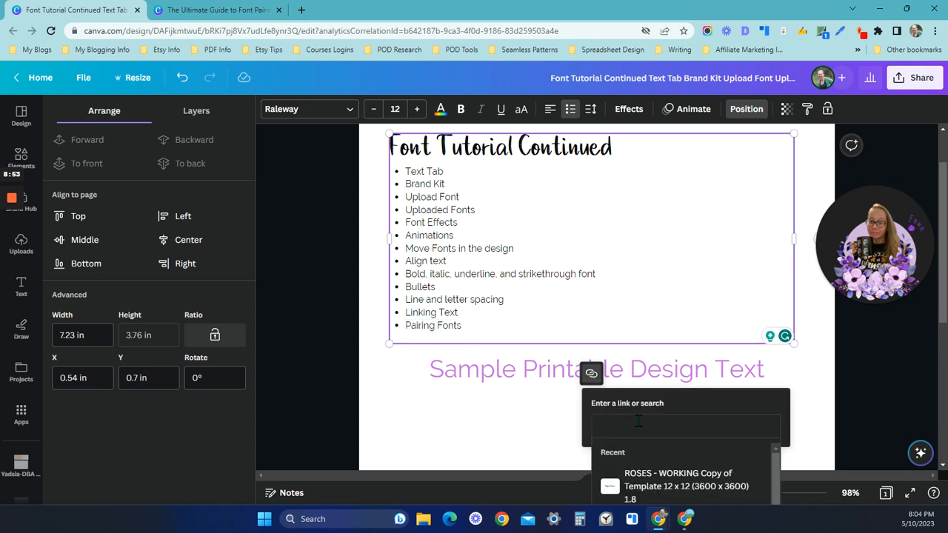
key("ctrl+v")
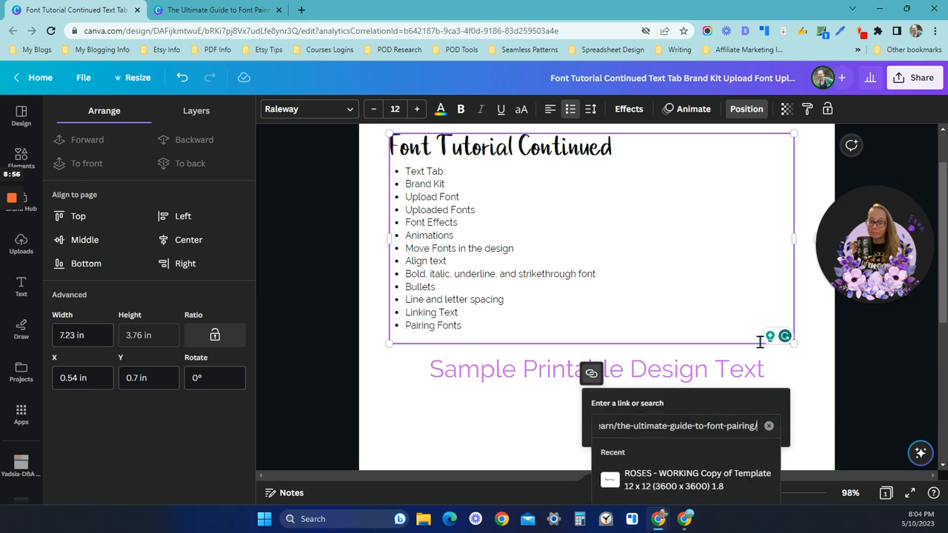
key("Return")
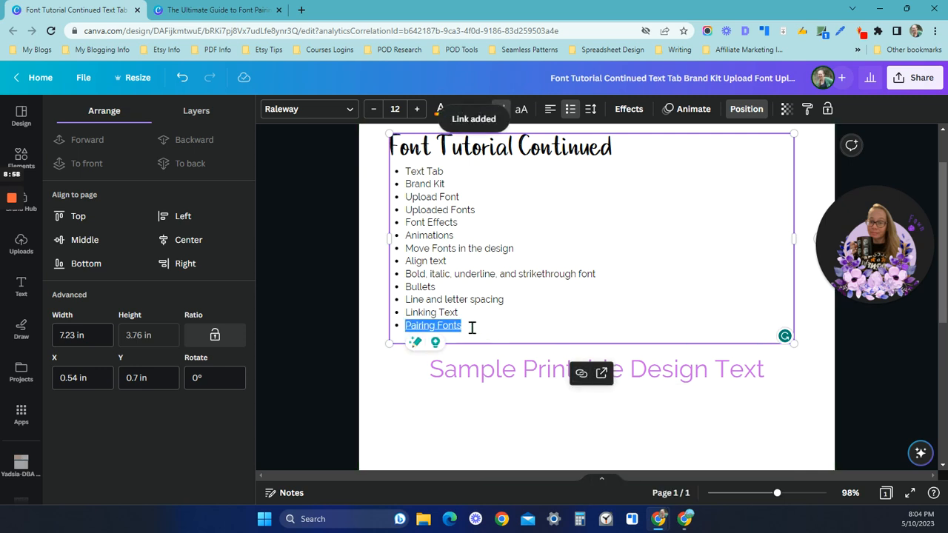
left_click(482, 329)
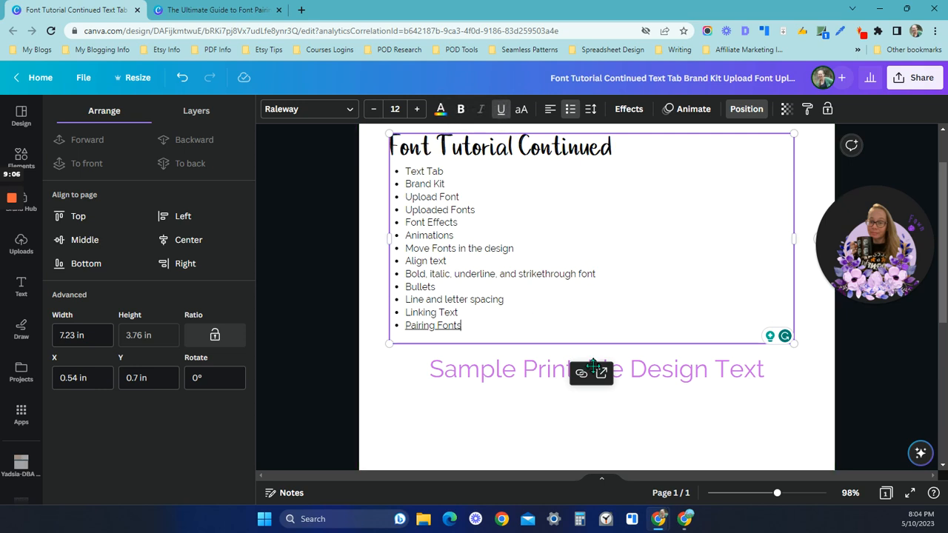
left_click(454, 422)
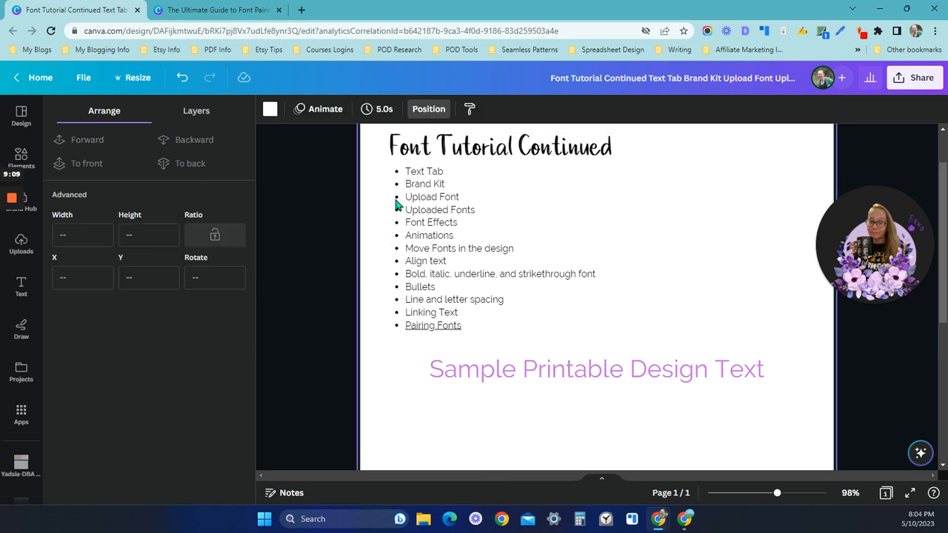
Select the sample text, skim the opening sections of the font combinations guide in its browser tab, and return to the design.
left_click(487, 372)
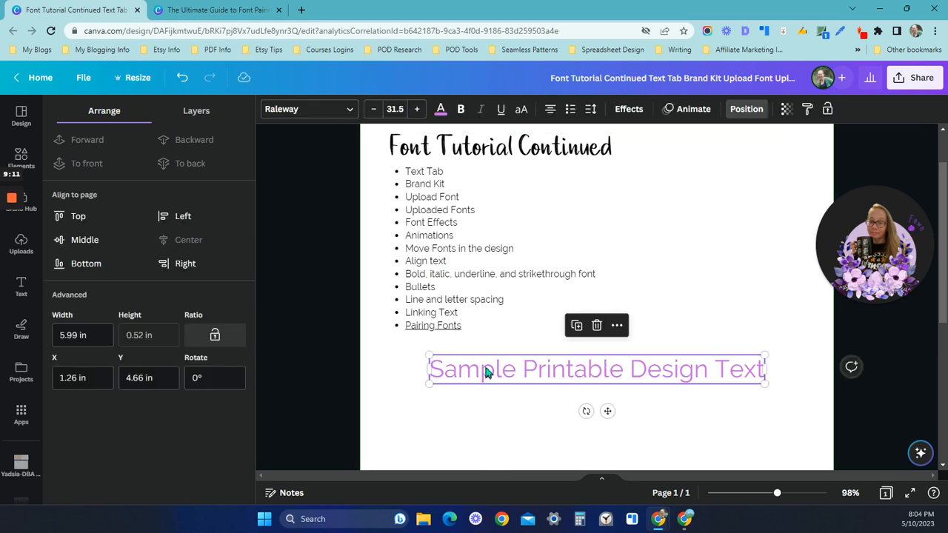
left_click(215, 9)
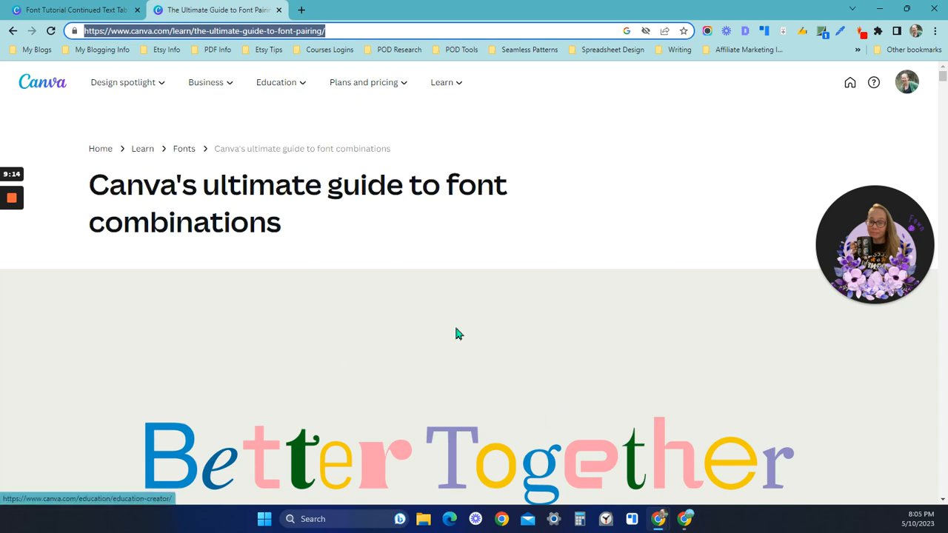
scroll(455, 331, "down", 5)
scroll(457, 343, "down", 3)
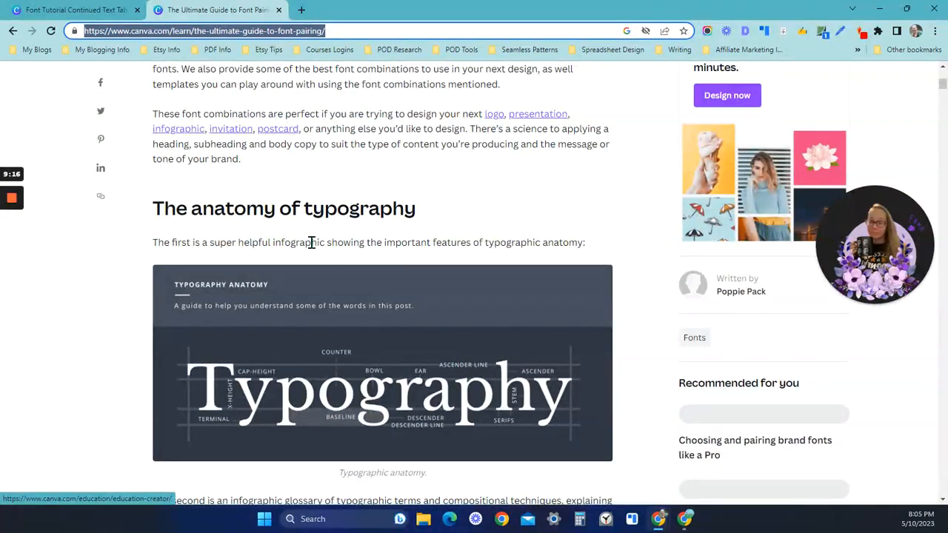
scroll(433, 222, "down", 3)
scroll(415, 267, "up", 6)
scroll(407, 302, "up", 2)
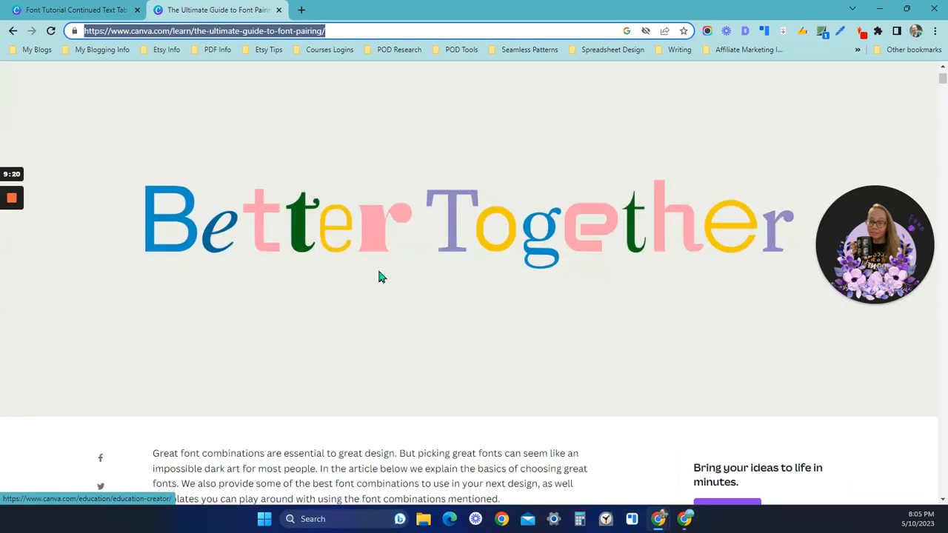
left_click(117, 13)
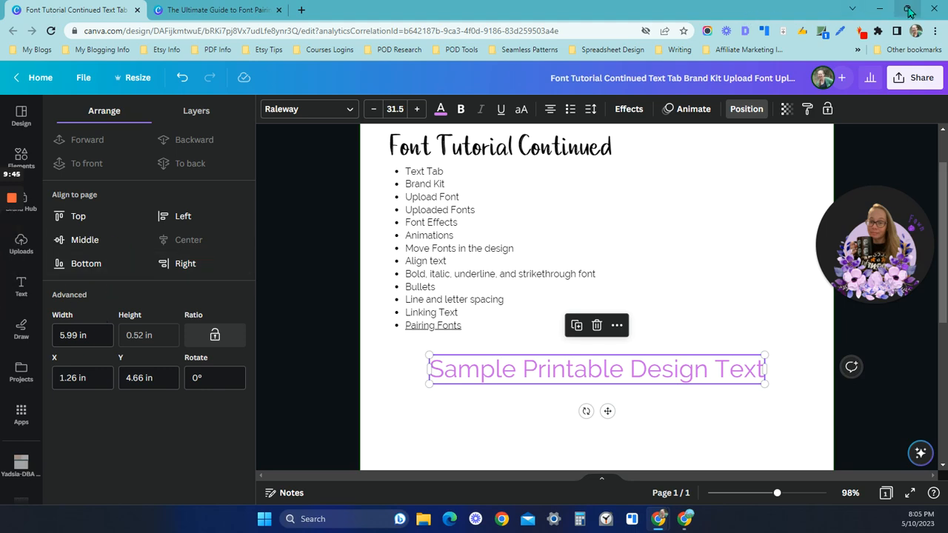
Open the design's text options and browse the ready-made font combinations.
left_click(907, 9)
left_click(44, 312)
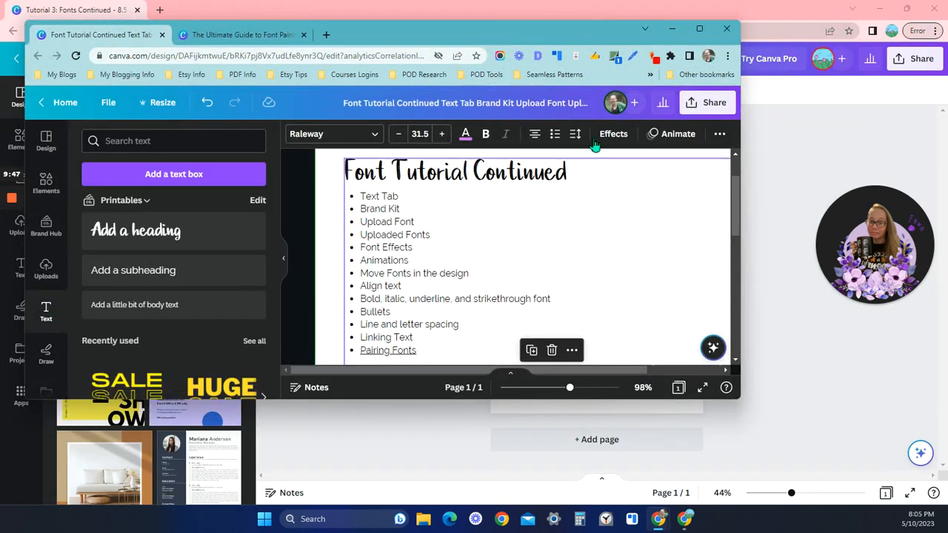
left_click(700, 30)
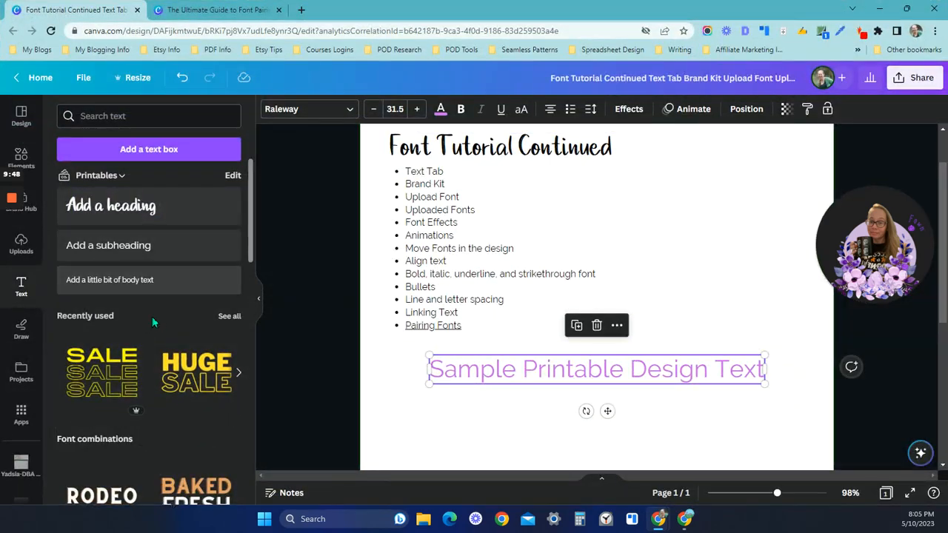
scroll(111, 319, "down", 5)
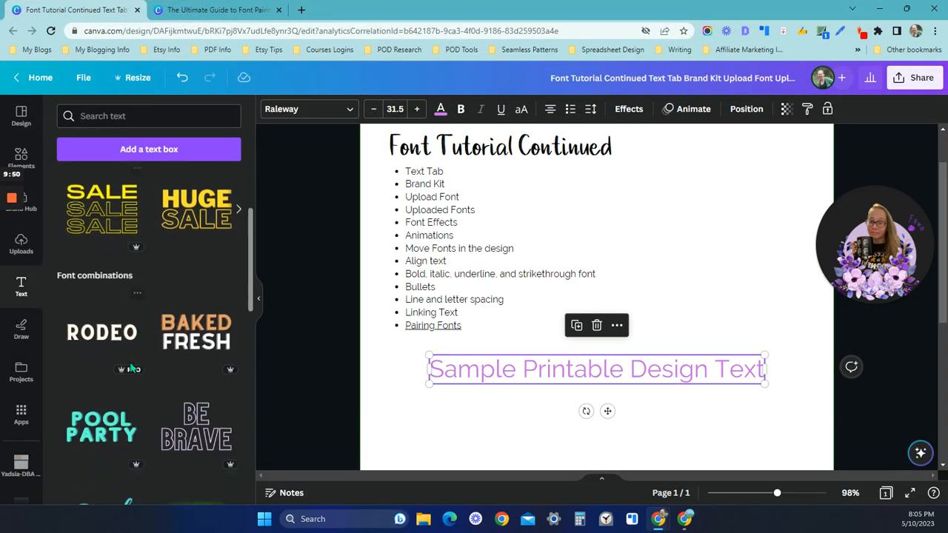
scroll(129, 326, "down", 3)
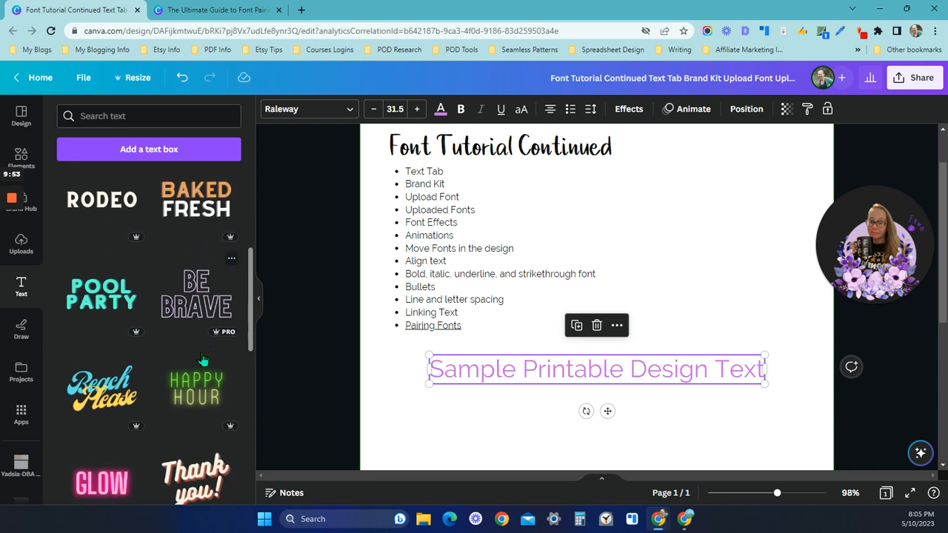
scroll(180, 403, "down", 10)
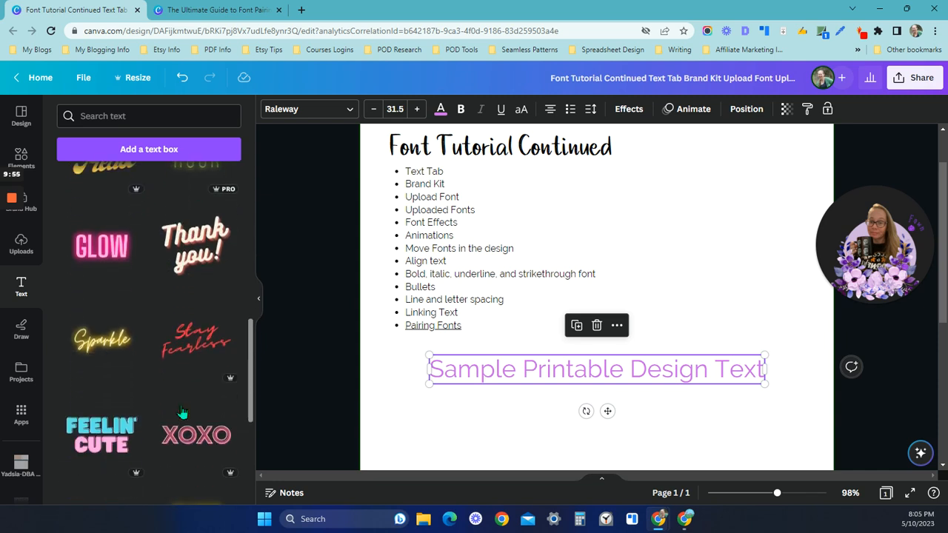
scroll(183, 412, "down", 3)
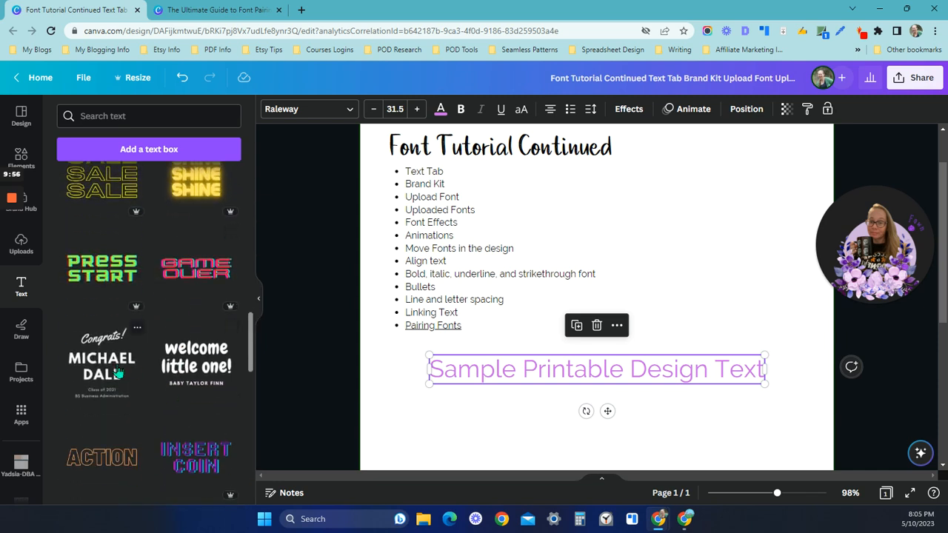
scroll(189, 374, "down", 3)
scroll(126, 363, "down", 3)
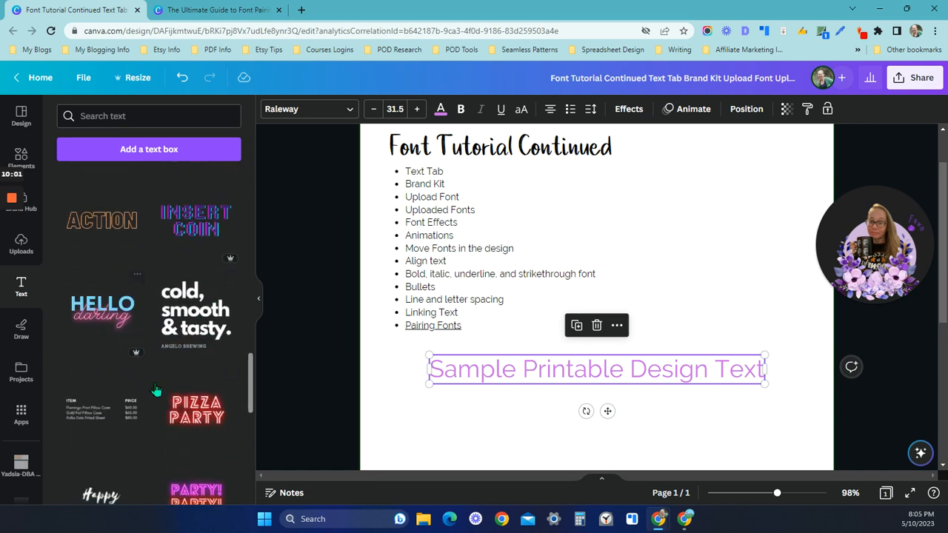
scroll(193, 435, "down", 3)
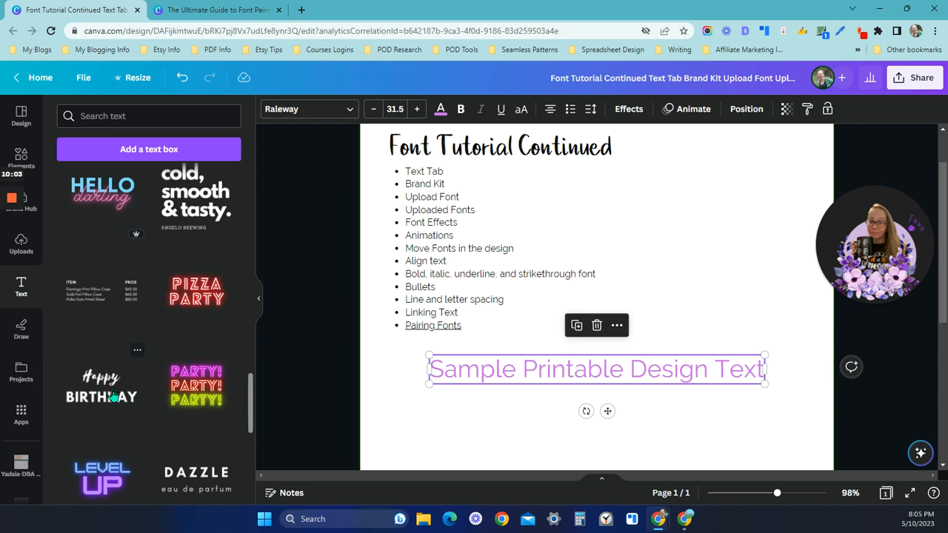
scroll(148, 420, "down", 3)
scroll(201, 386, "down", 3)
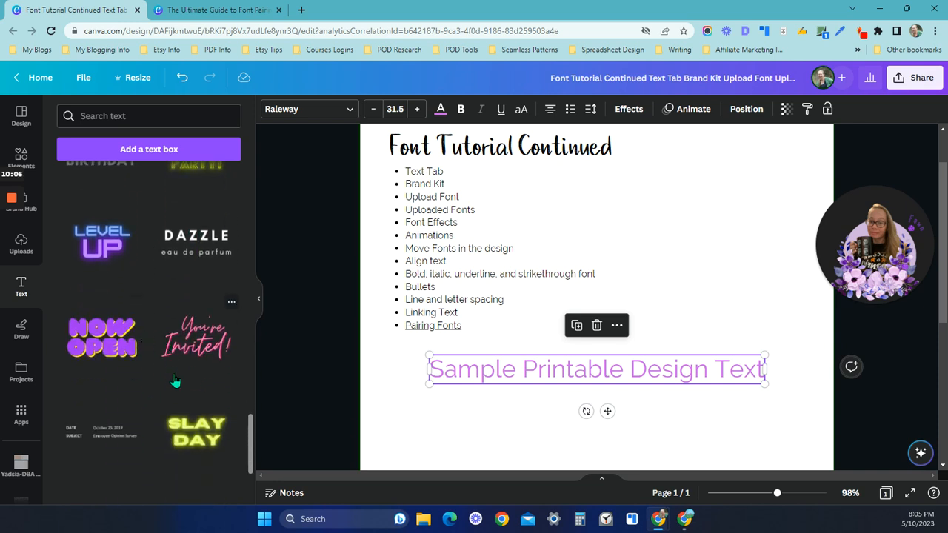
scroll(195, 422, "down", 3)
scroll(171, 407, "down", 2)
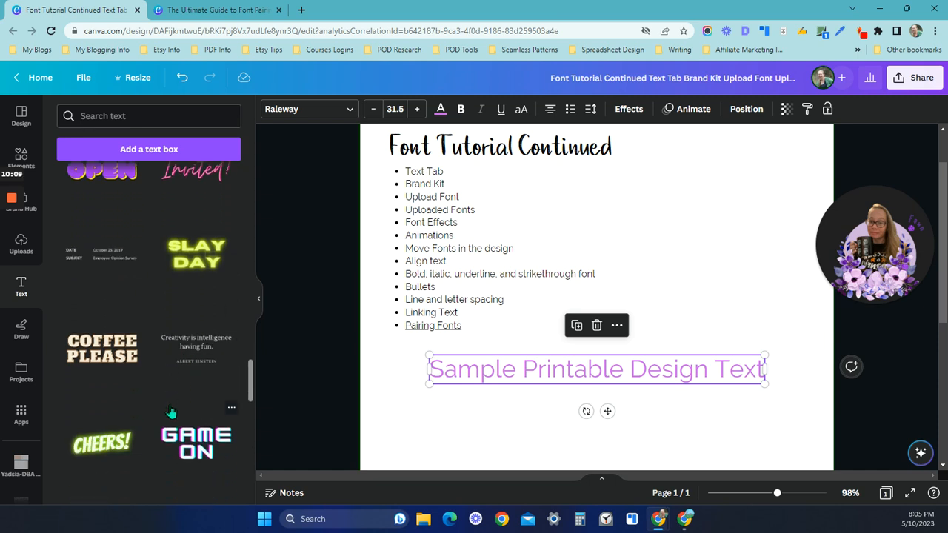
scroll(171, 408, "down", 3)
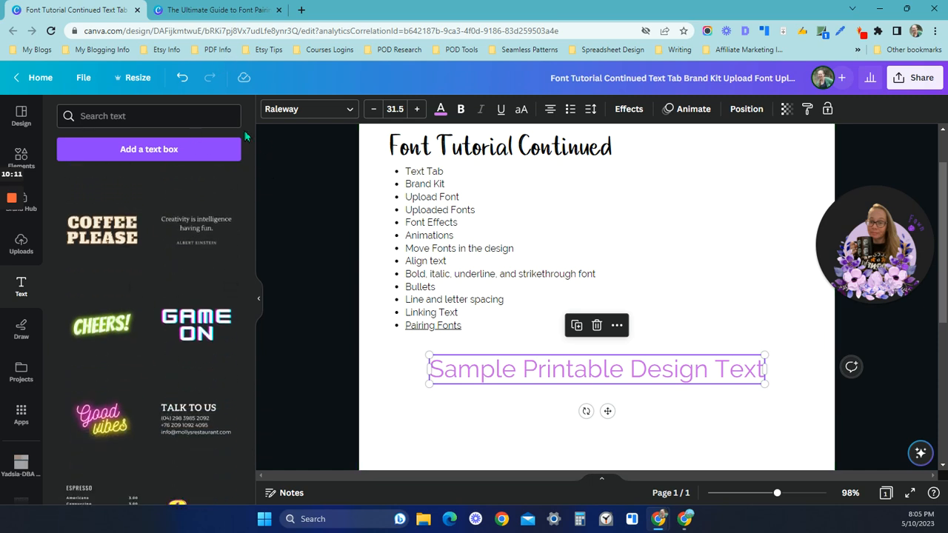
Revisit the font combinations guide down to its typography anatomy section and switch back to the tutorial design.
left_click(231, 14)
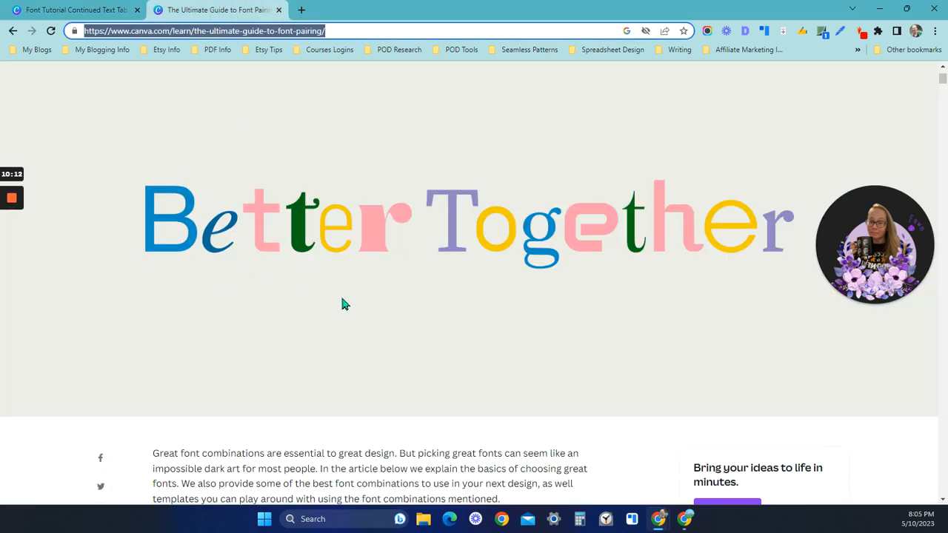
scroll(344, 331, "down", 5)
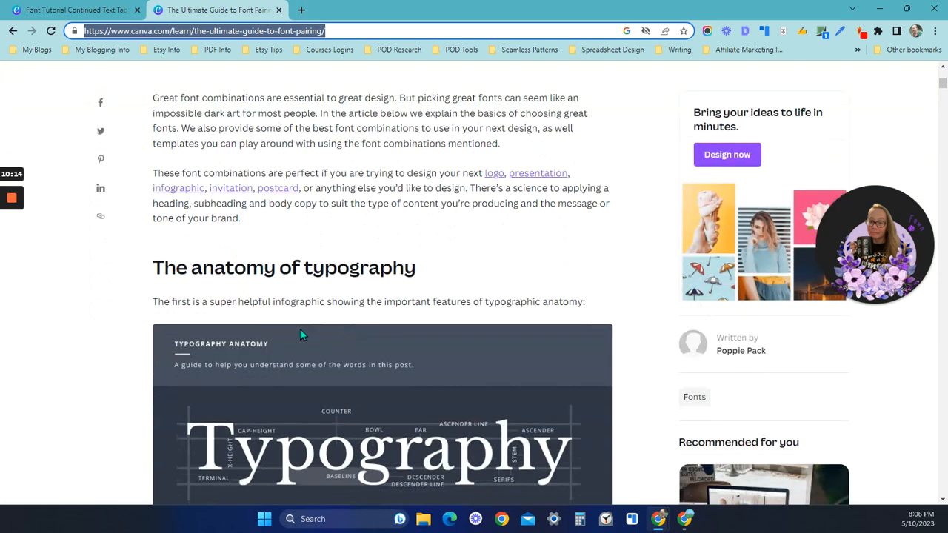
left_click(75, 9)
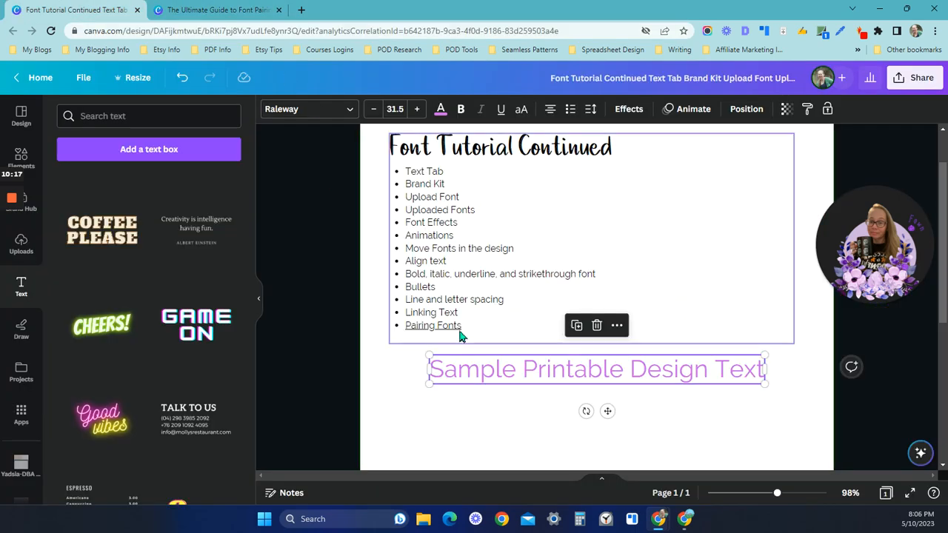
Switch to the browser window with the blank "Tutorial 3: Fonts Continued" design, zoom the page to 75% and open its text options.
left_click(687, 521)
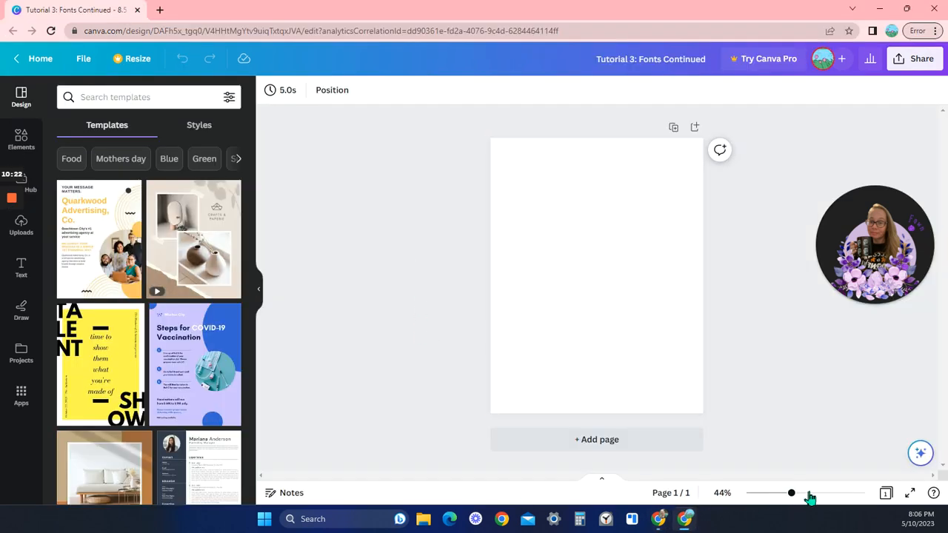
left_click(808, 493)
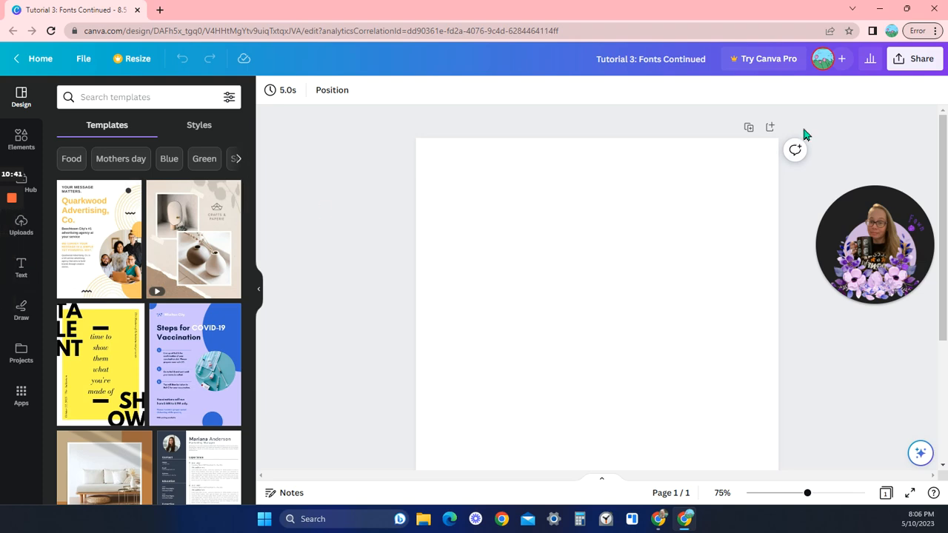
left_click(908, 9)
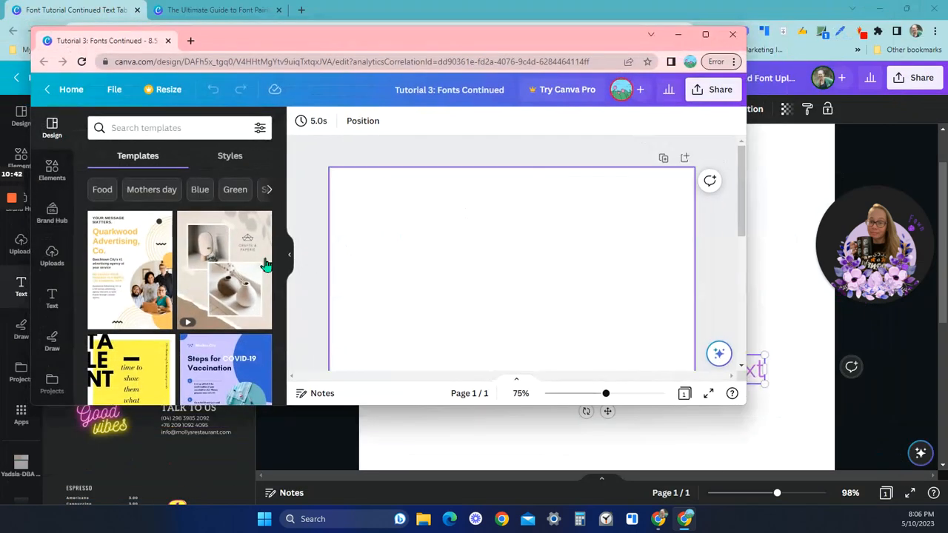
left_click(52, 296)
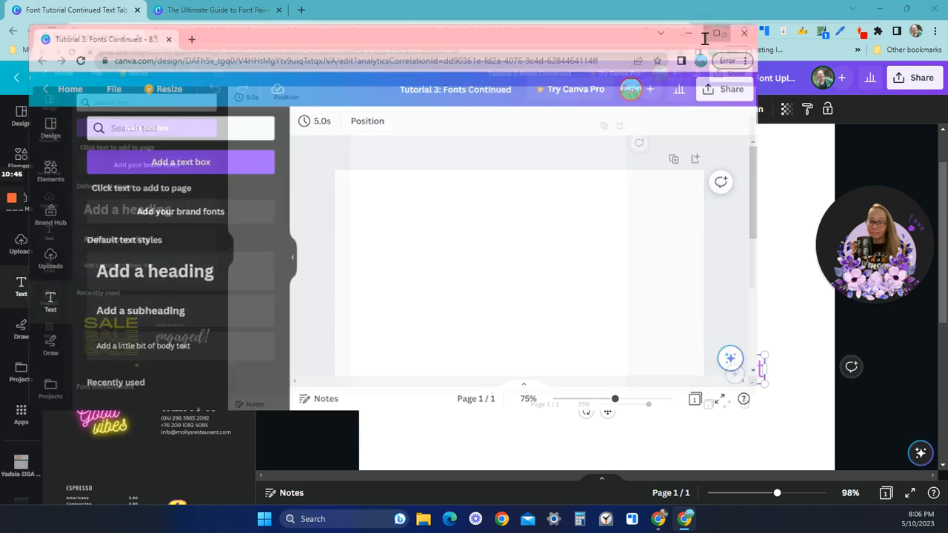
left_click(705, 35)
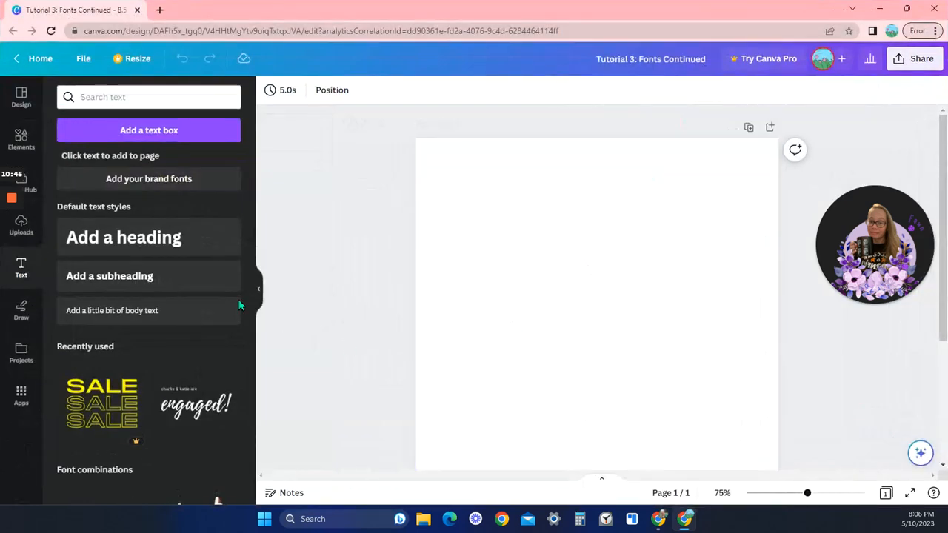
Look at the Brand Kit options for adding brand fonts, close them, and browse the ready-made font combinations.
left_click(154, 186)
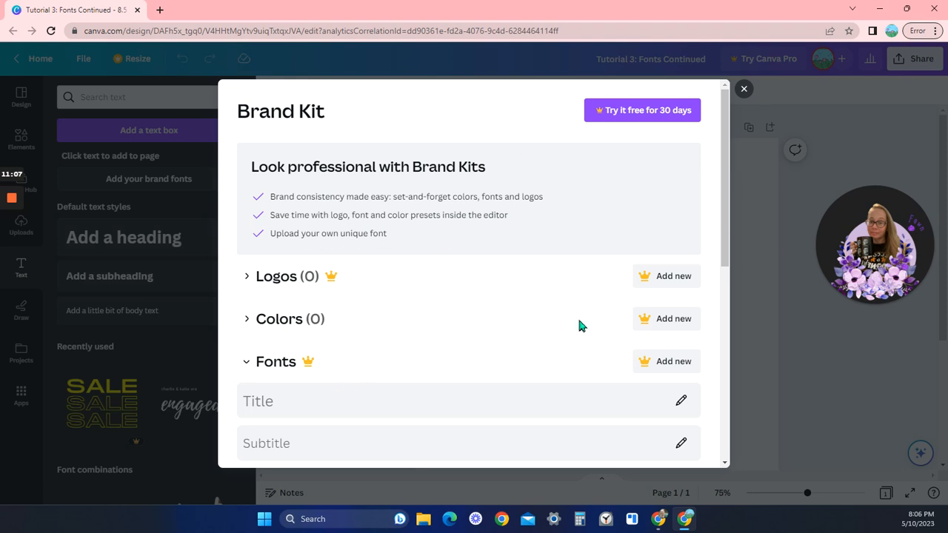
left_click(743, 89)
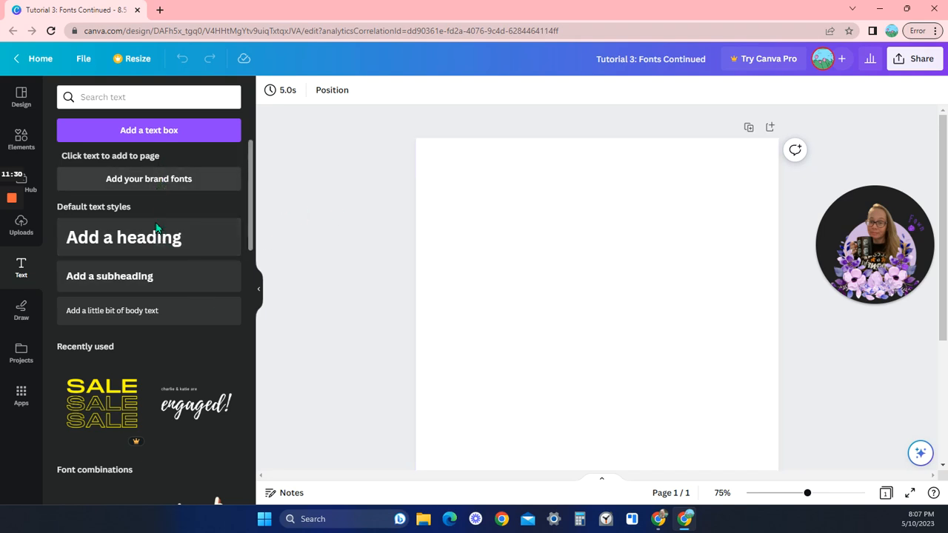
scroll(148, 289, "down", 3)
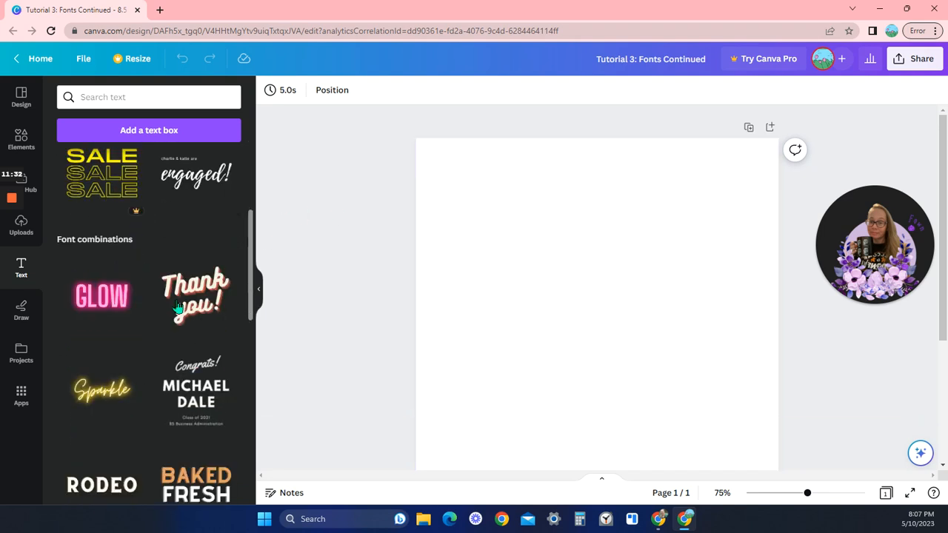
scroll(178, 311, "down", 7)
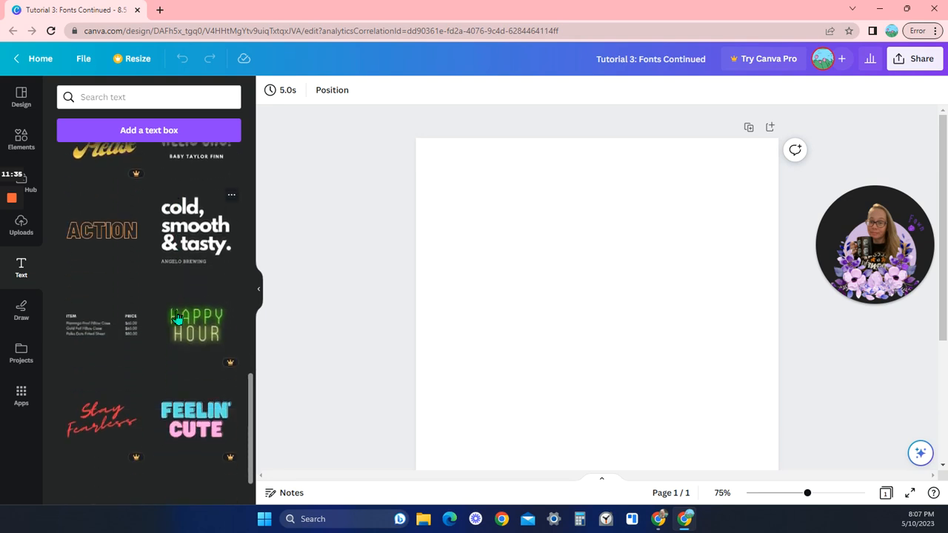
scroll(183, 354, "up", 1)
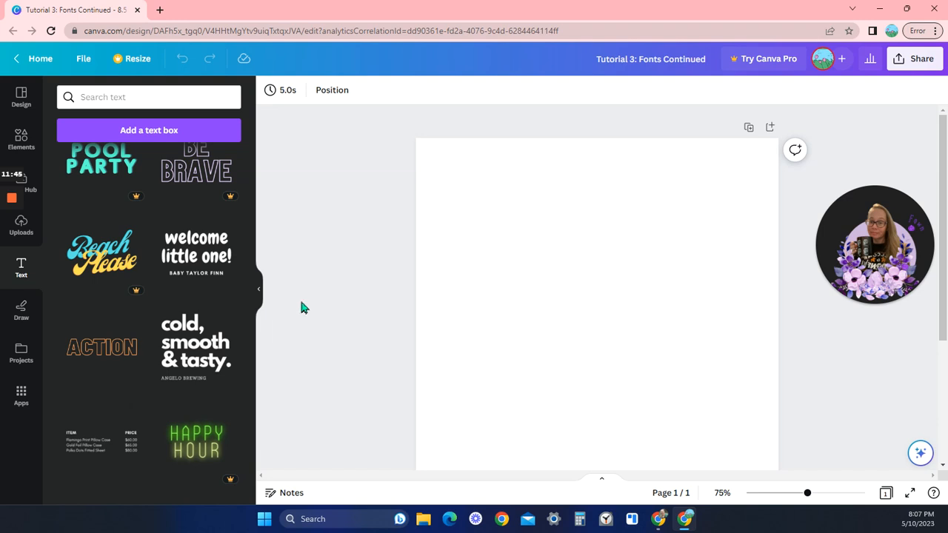
scroll(171, 222, "up", 6)
Add a new text box with the default paragraph text to the blank page.
left_click(155, 131)
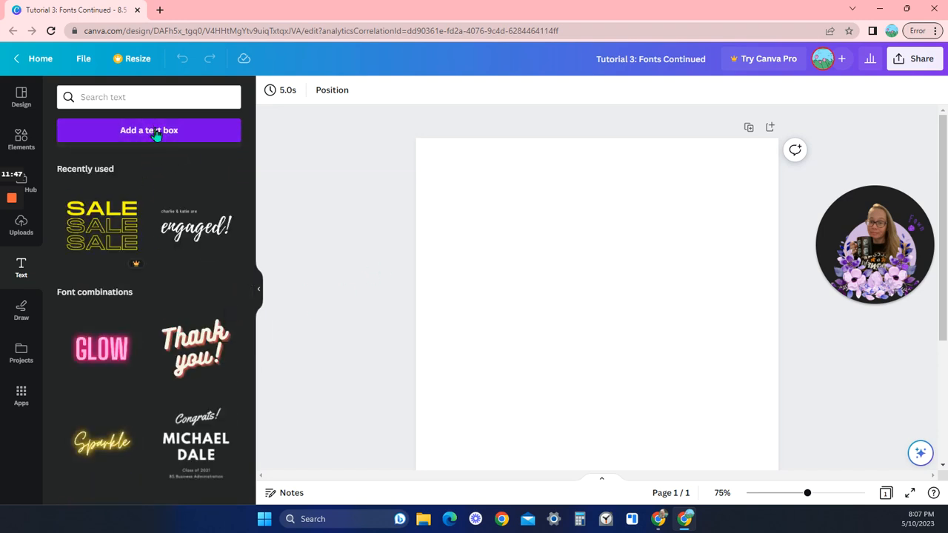
left_click_drag(670, 318, 728, 326)
left_click_drag(640, 348, 608, 302)
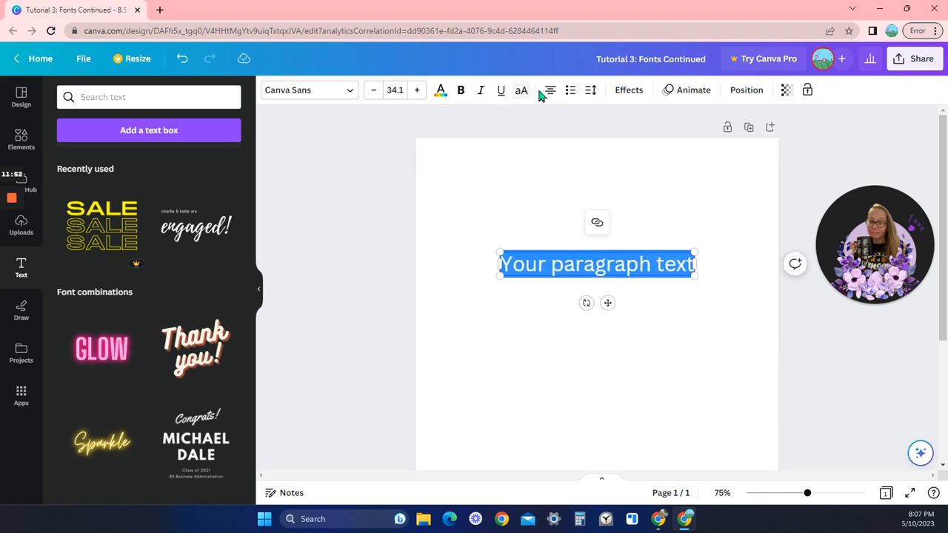
Look through the color, effects and animation options available for the selected paragraph text.
left_click(442, 93)
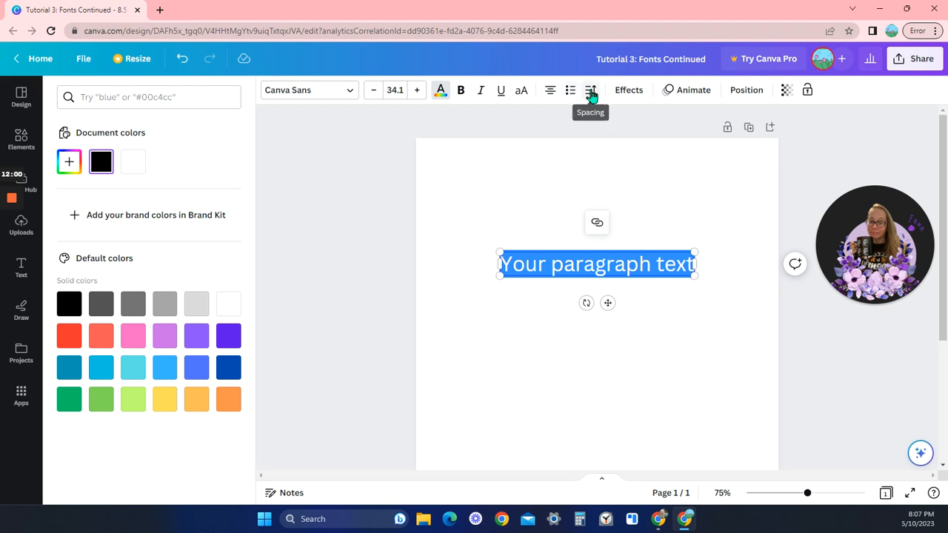
left_click(628, 91)
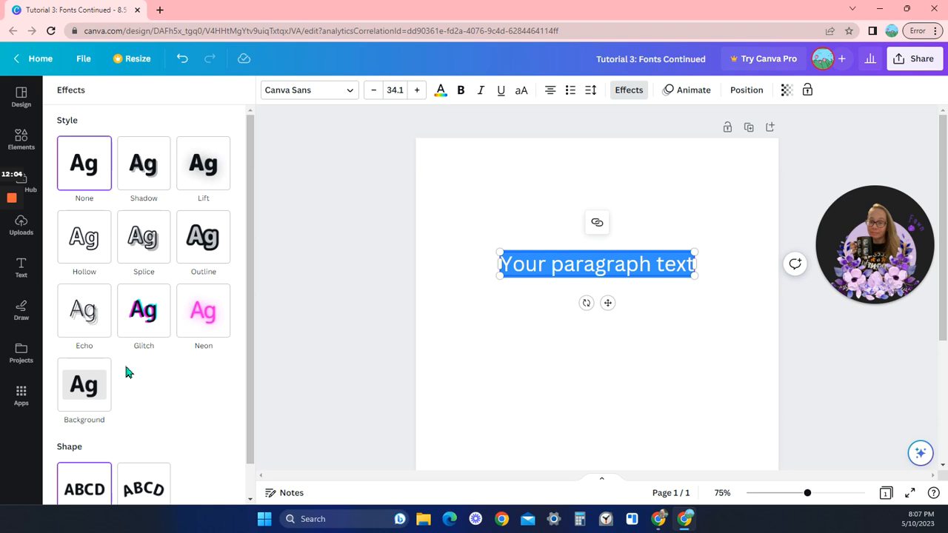
left_click(706, 92)
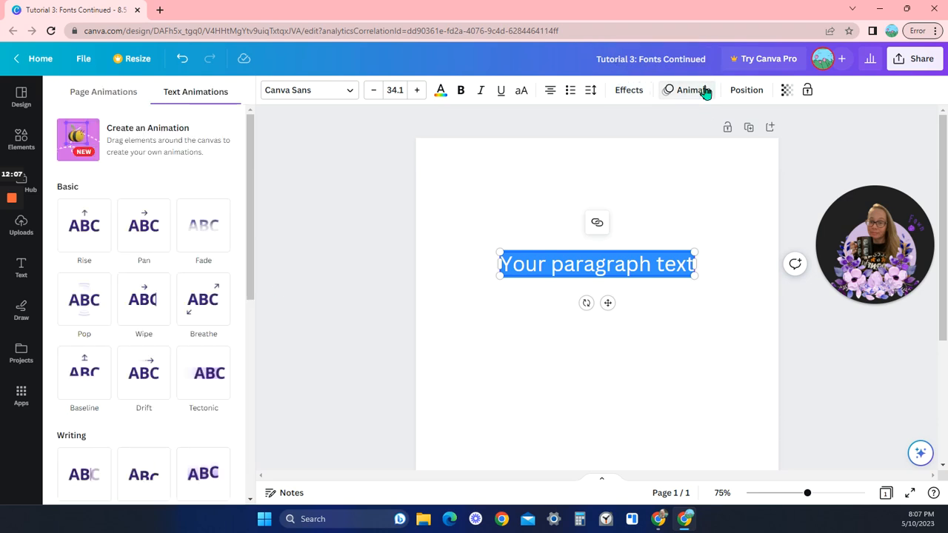
Try the Pan and Wipe animations on the paragraph text, and remove the animation.
left_click(145, 240)
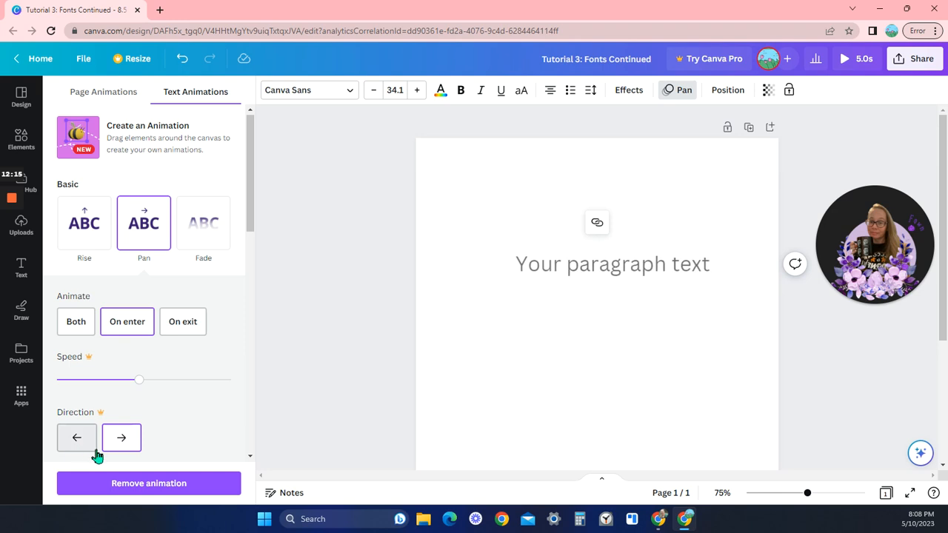
scroll(182, 360, "down", 2)
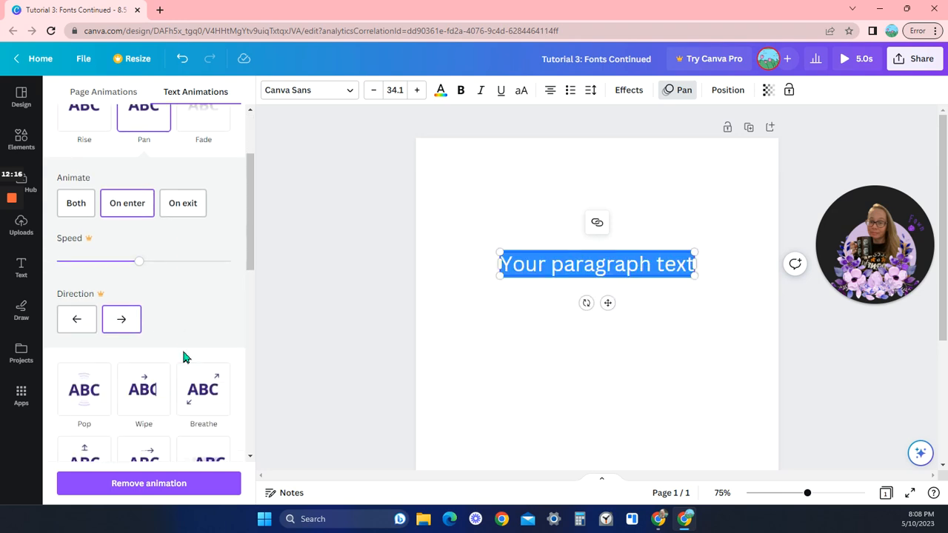
left_click(148, 390)
scroll(171, 383, "up", 2)
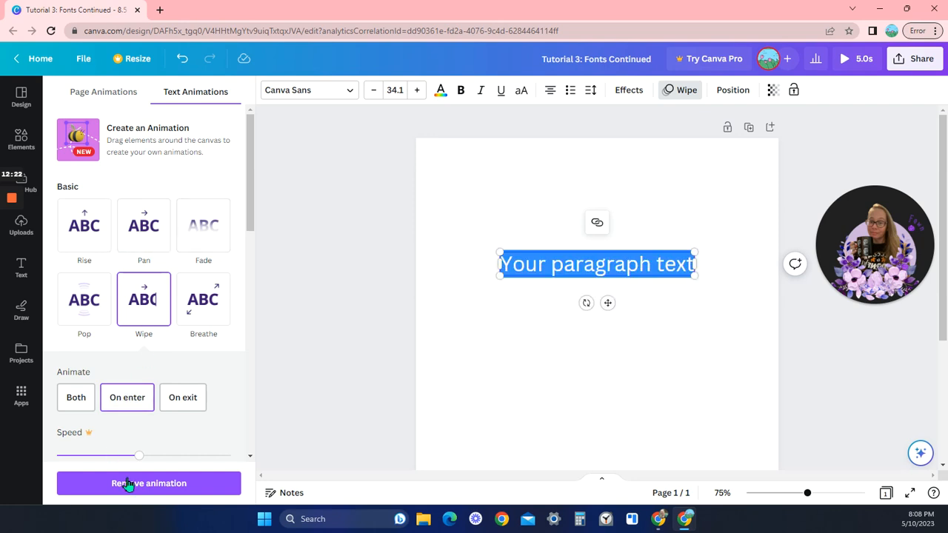
left_click(173, 493)
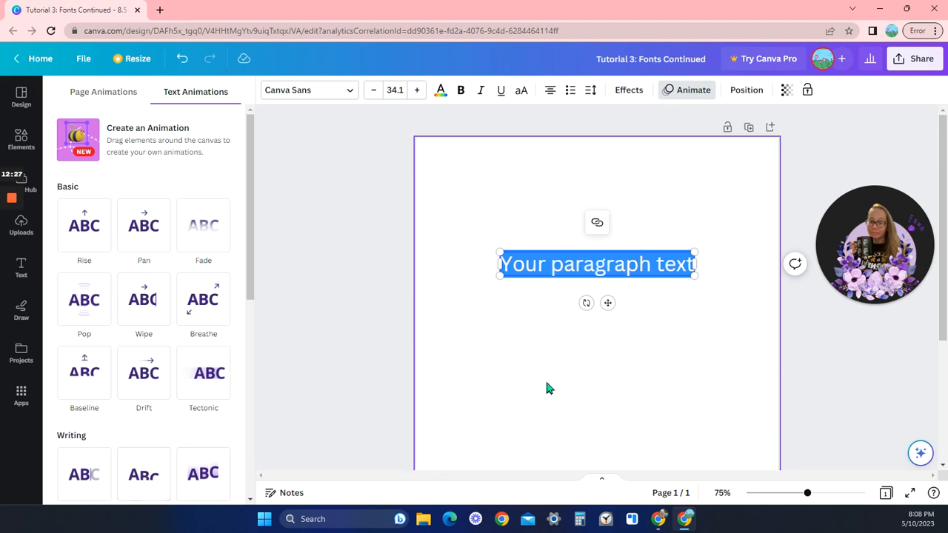
View the position and alignment settings of the paragraph text and deselect it.
left_click(747, 90)
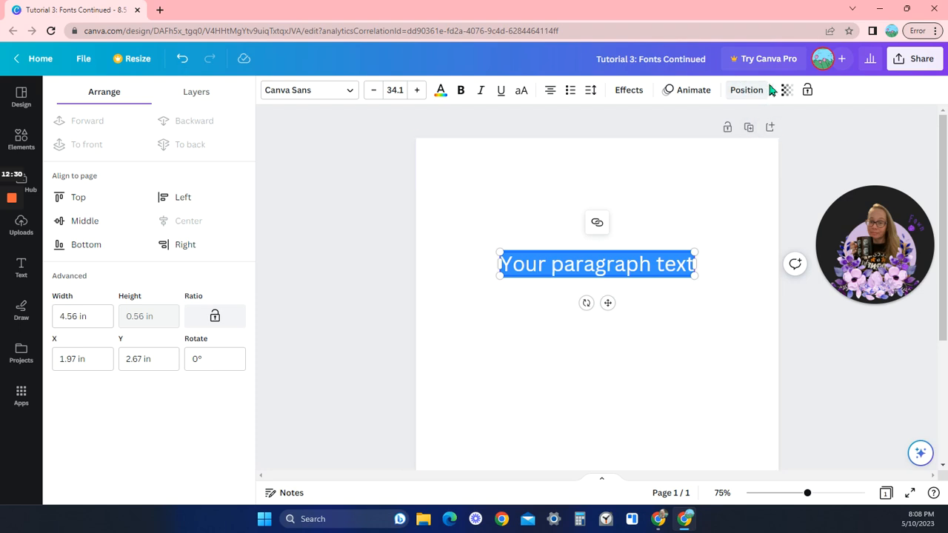
left_click(635, 379)
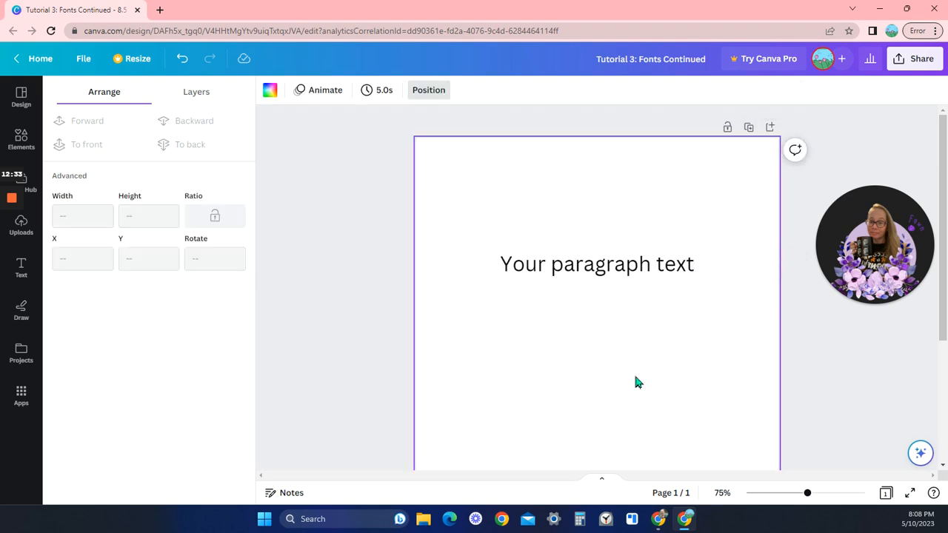
Search the font list of the paragraph text for "script" and switch to the suggested "cursive" search.
left_click(526, 271)
left_click(343, 92)
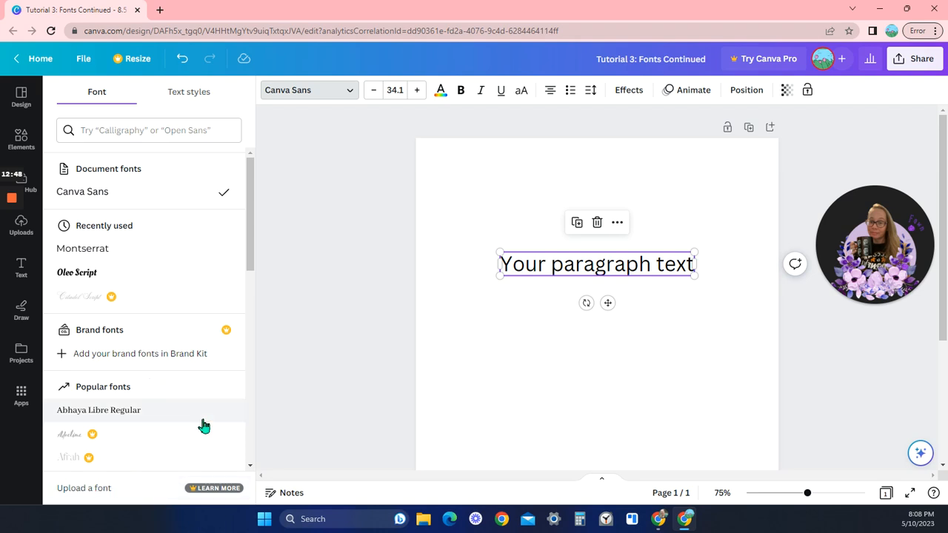
left_click(149, 131)
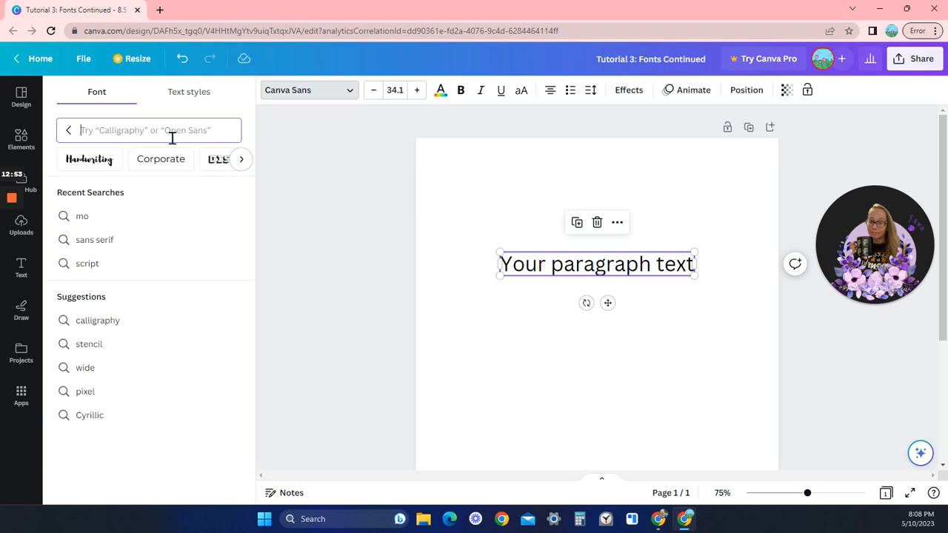
type("script")
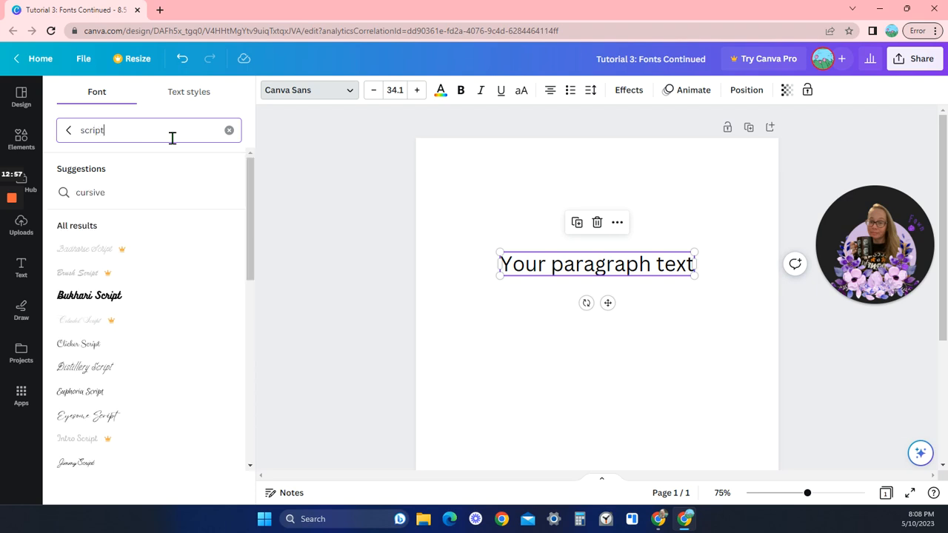
left_click(118, 191)
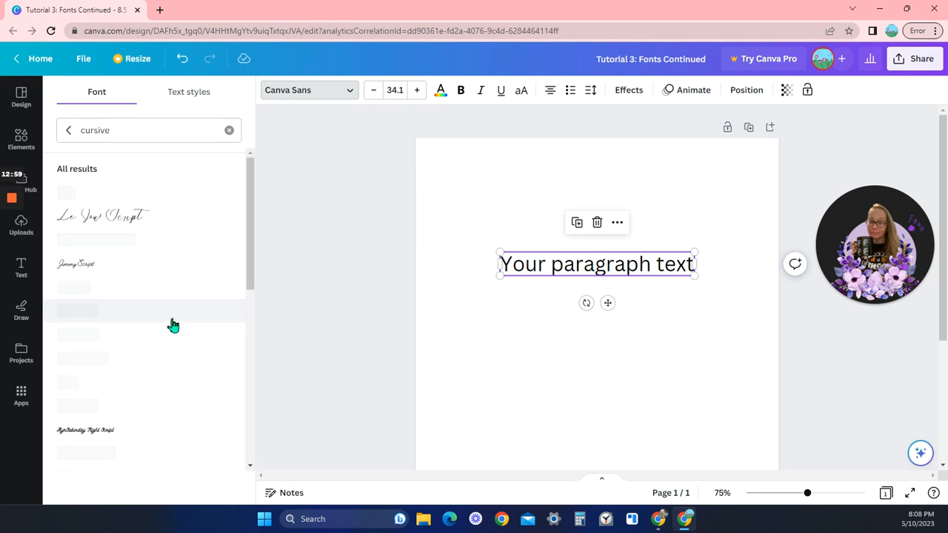
Examine the range of free and Pro cursive fonts, return to the start of the list and deselect the text.
scroll(178, 337, "down", 3)
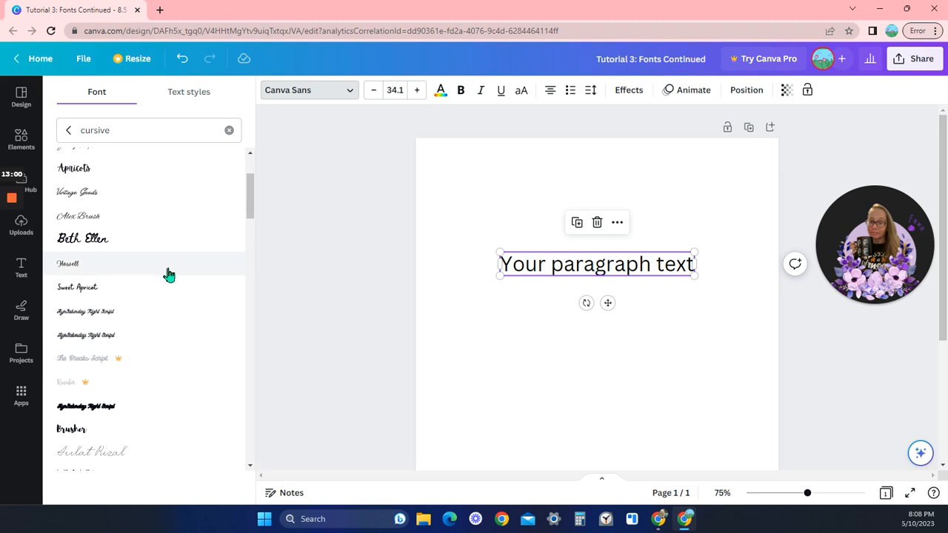
scroll(171, 314, "down", 3)
scroll(159, 346, "down", 3)
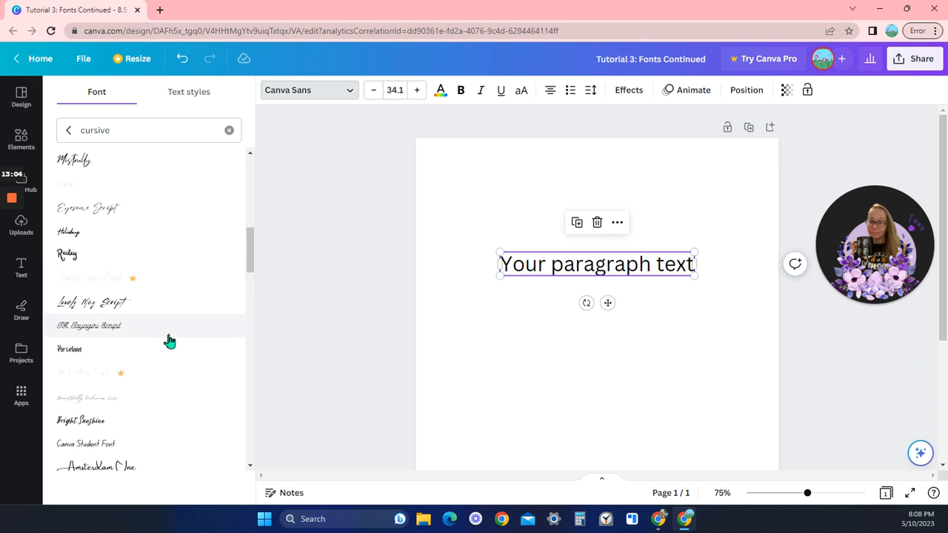
scroll(169, 339, "down", 3)
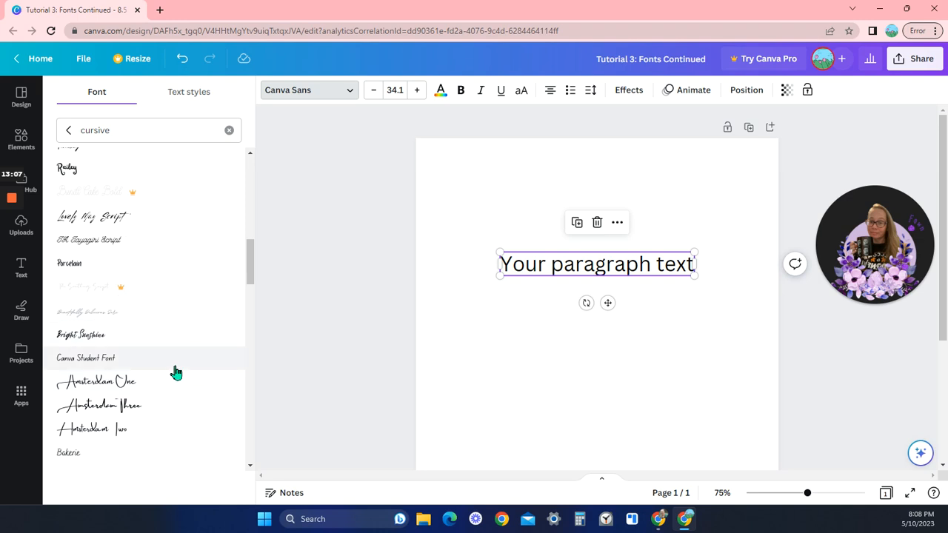
scroll(176, 374, "down", 5)
scroll(174, 394, "up", 5)
scroll(175, 383, "up", 8)
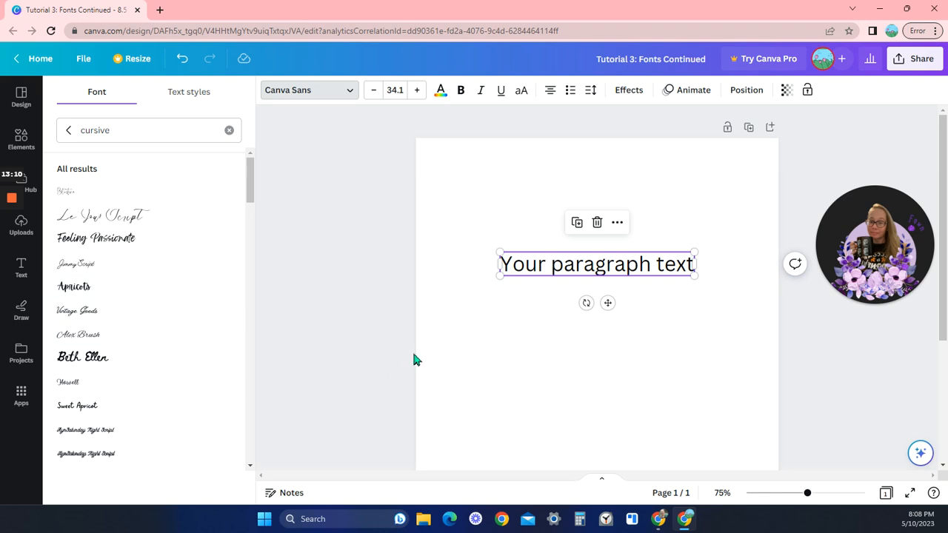
left_click(569, 359)
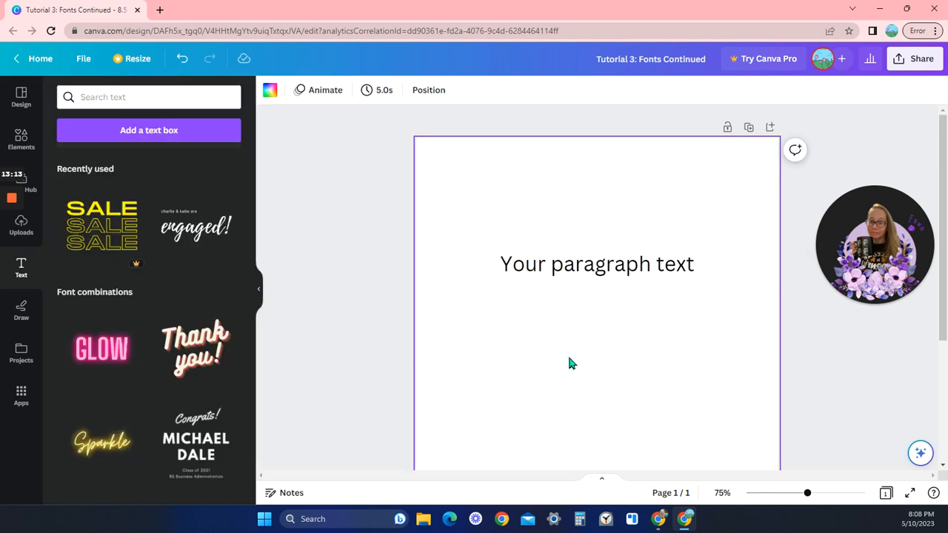